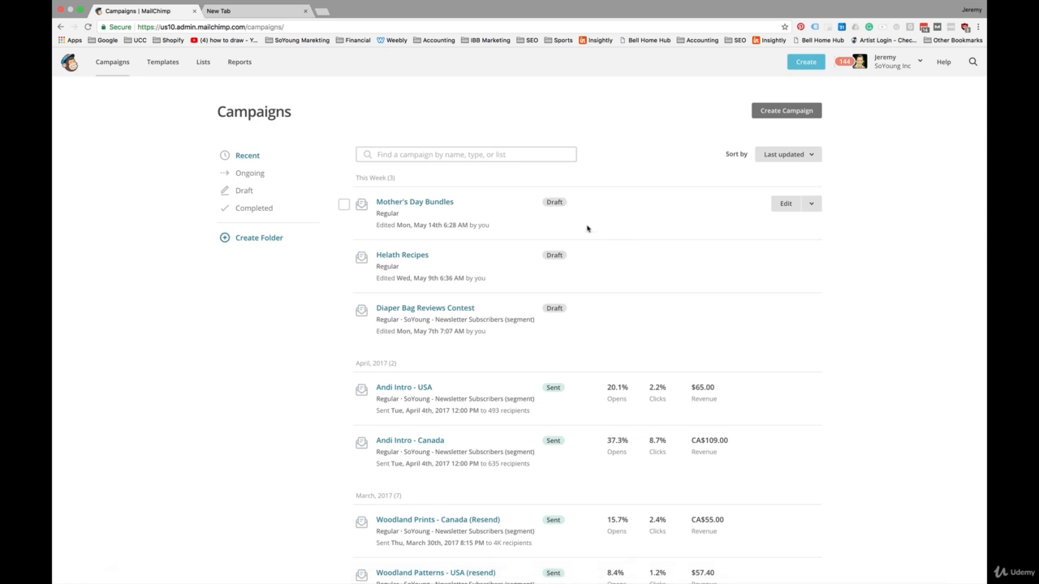
Step: Open the Mother's Day Bundles draft and target the SoYoung - Newsletter Subscribers list with the Group or new segment option
left_click(426, 204)
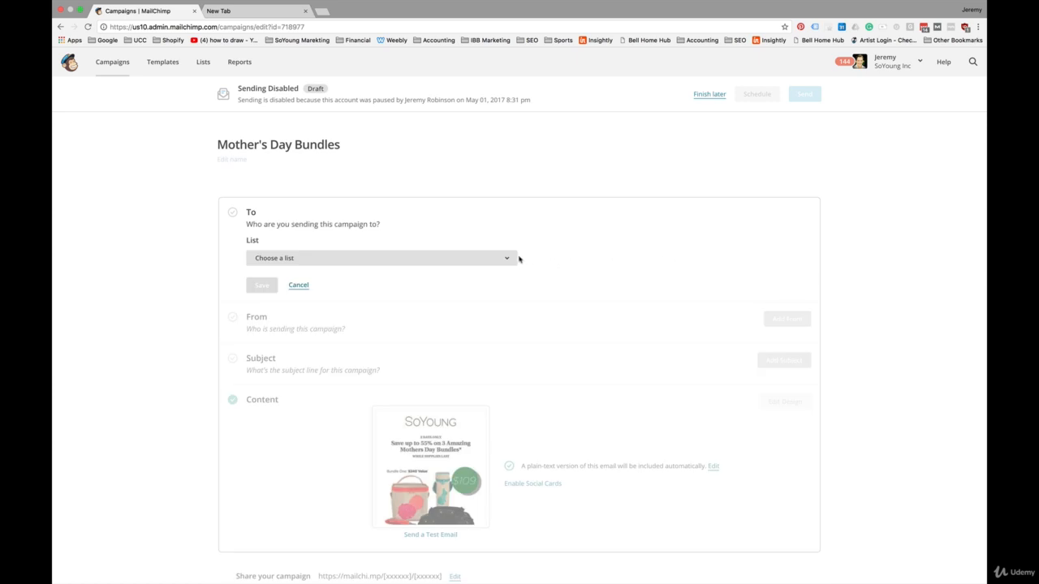
left_click(511, 258)
left_click(469, 307)
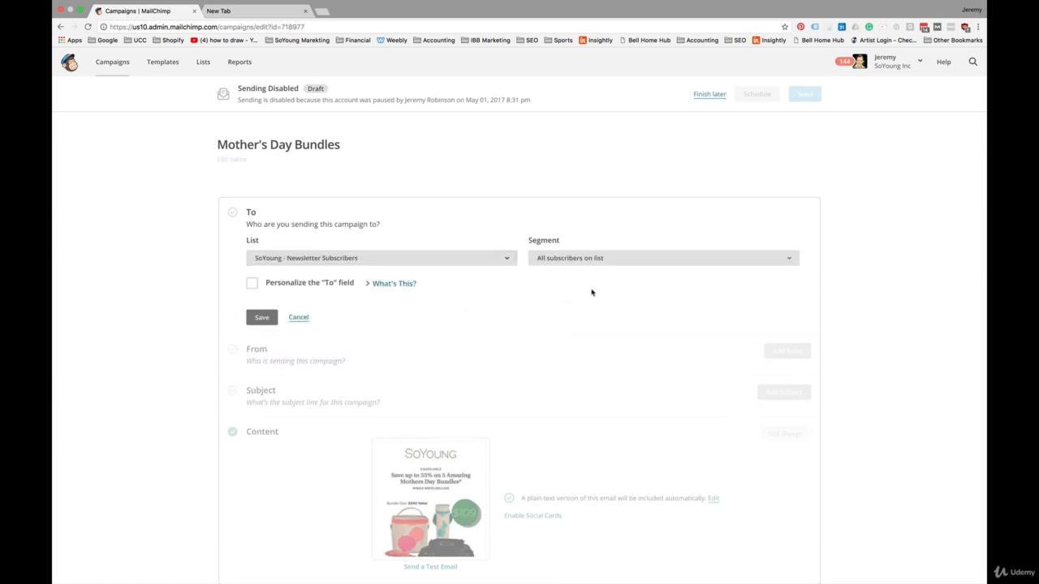
left_click(642, 261)
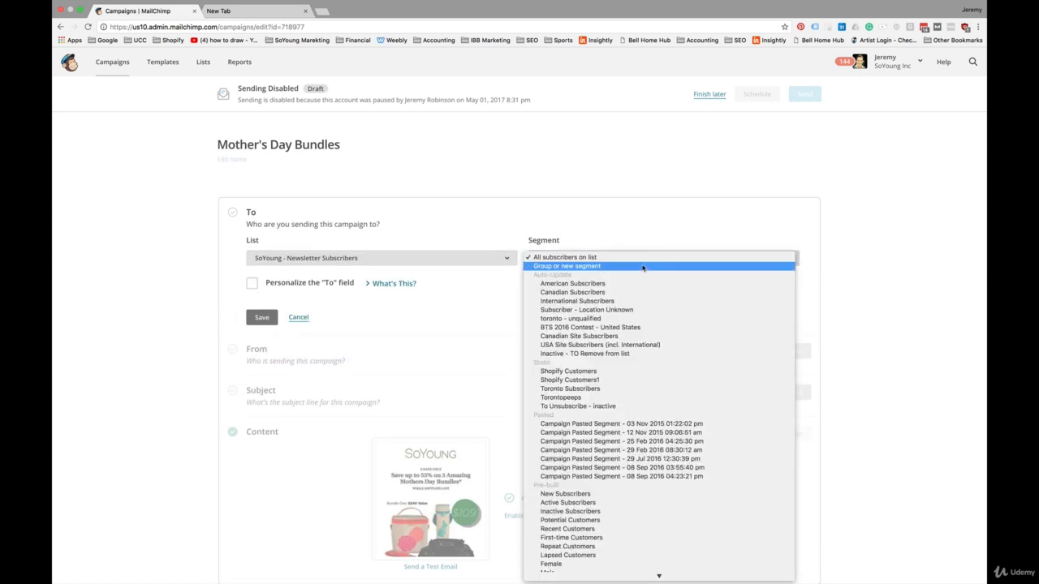
left_click(641, 267)
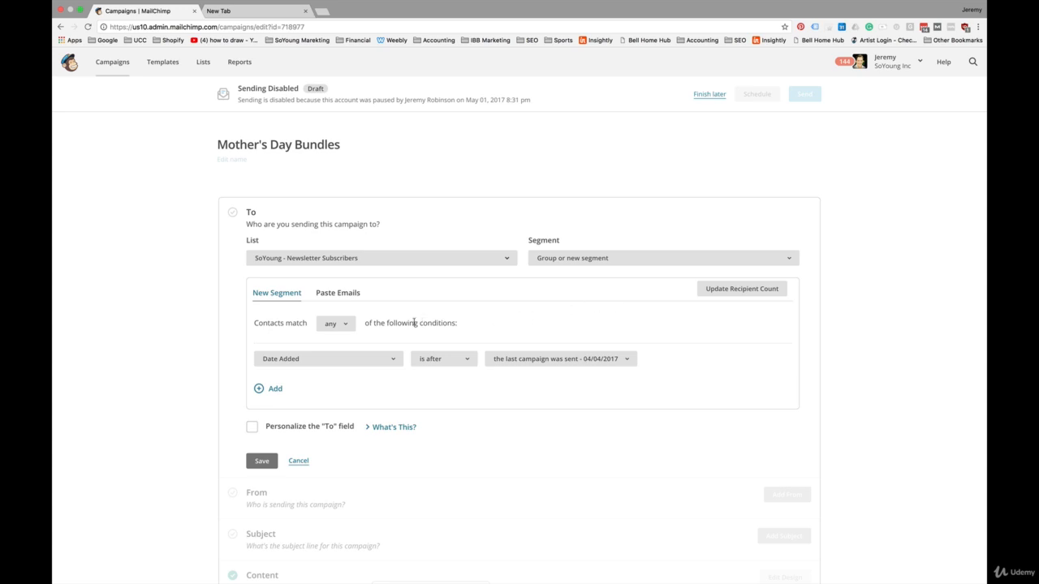
Step: Set the campaign segment's first condition to Purchase Date is before the specific date 4/14/2018
scroll(413, 320, "down", 2)
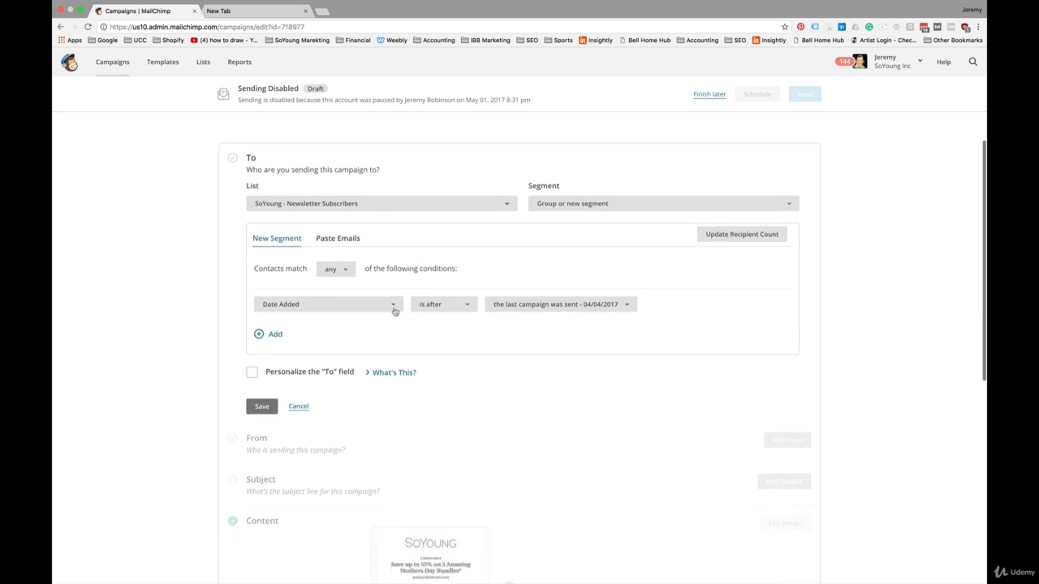
left_click(392, 306)
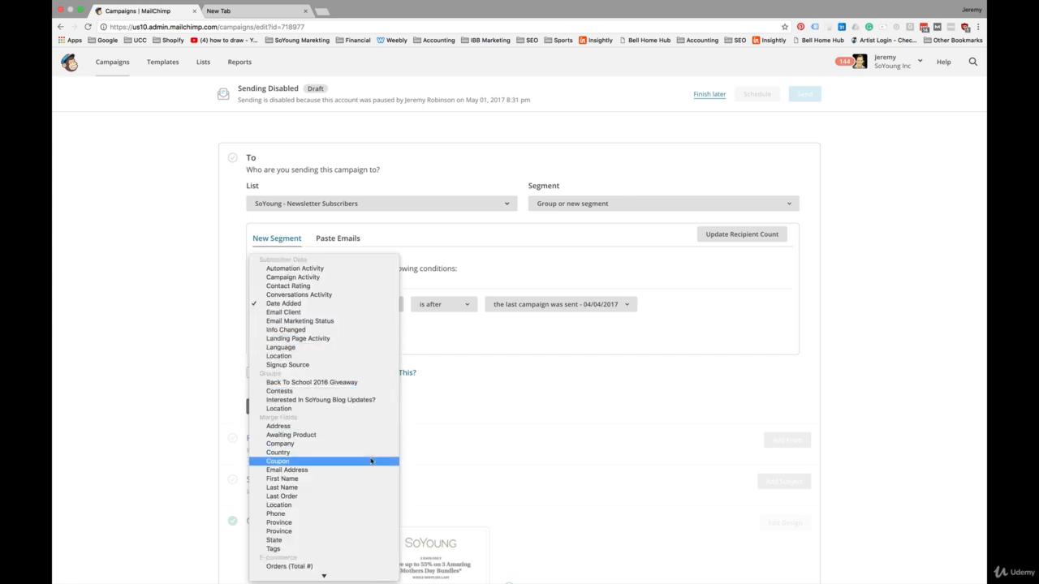
scroll(371, 461, "down", 3)
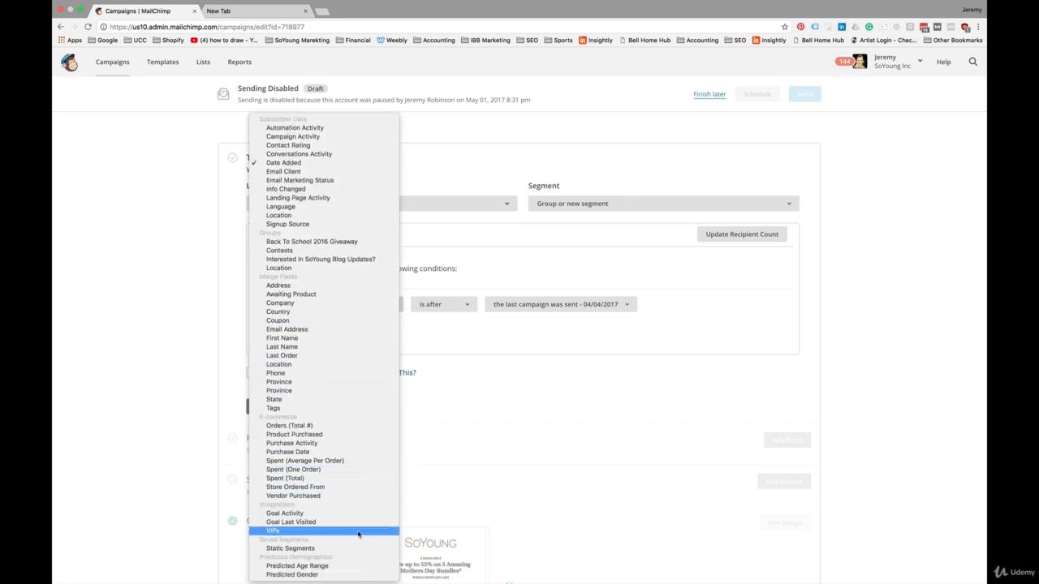
left_click(360, 453)
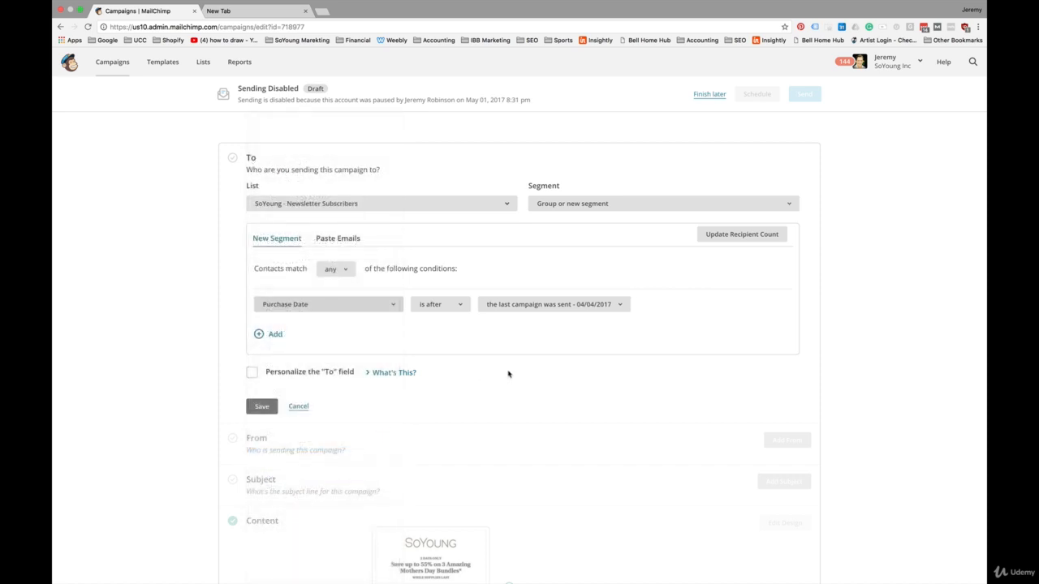
left_click(612, 306)
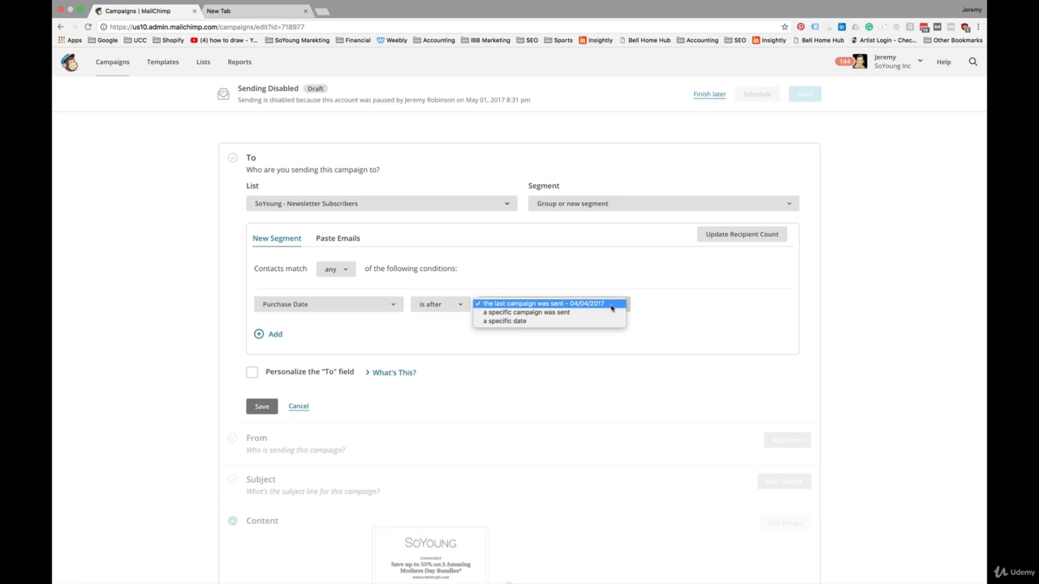
left_click(611, 320)
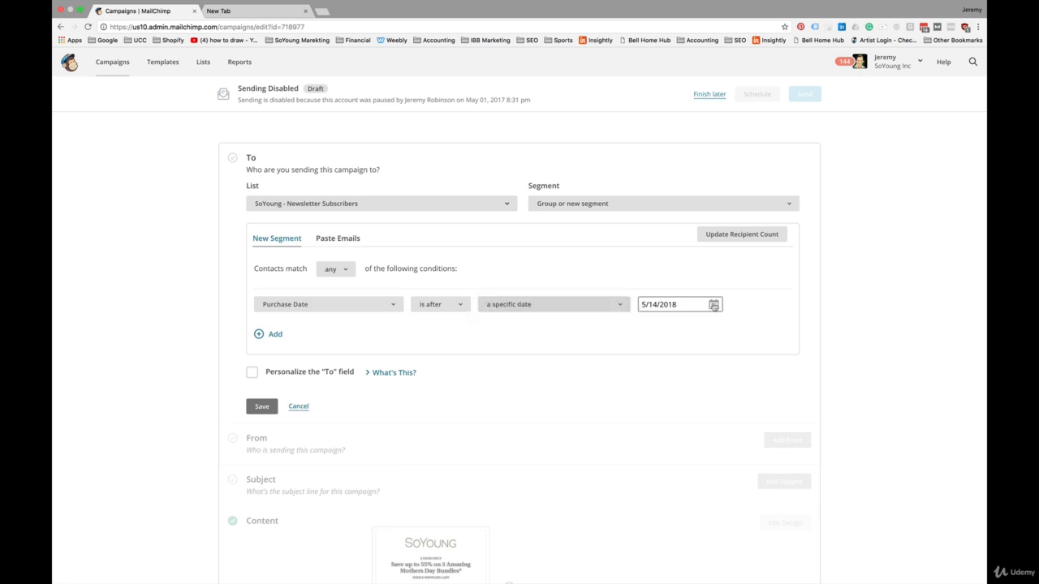
left_click(713, 306)
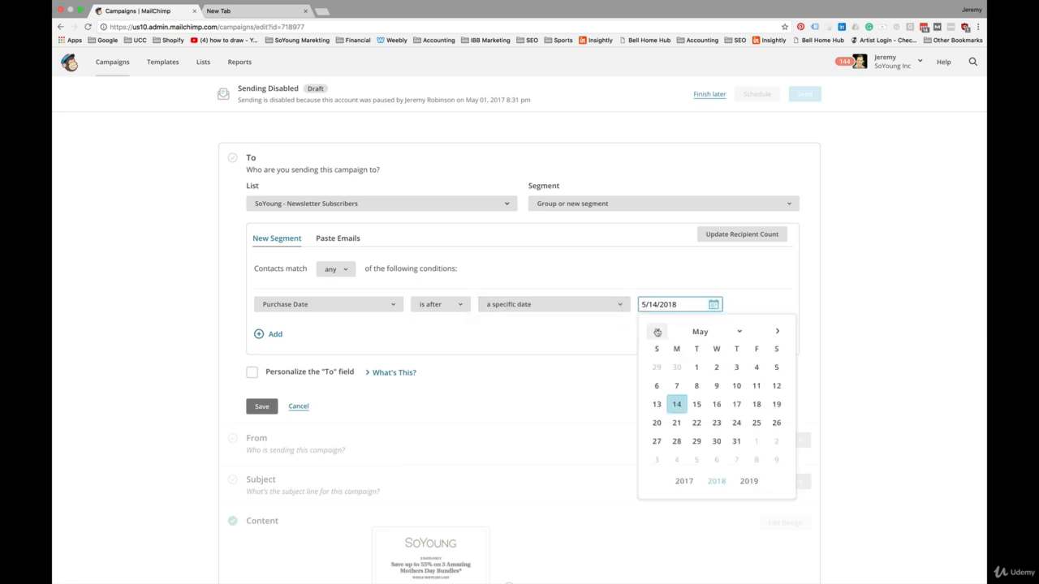
left_click(657, 331)
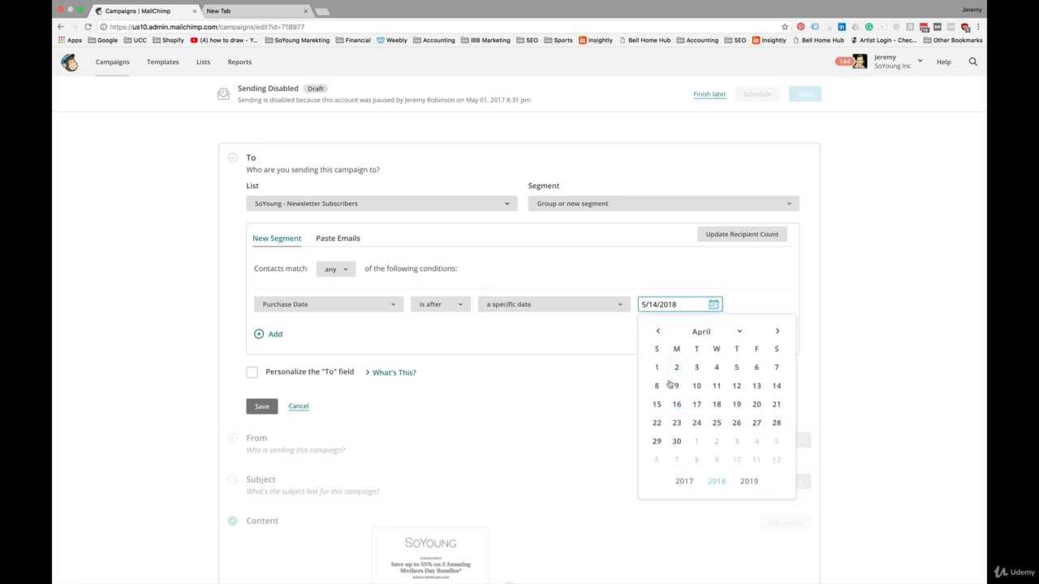
left_click(775, 386)
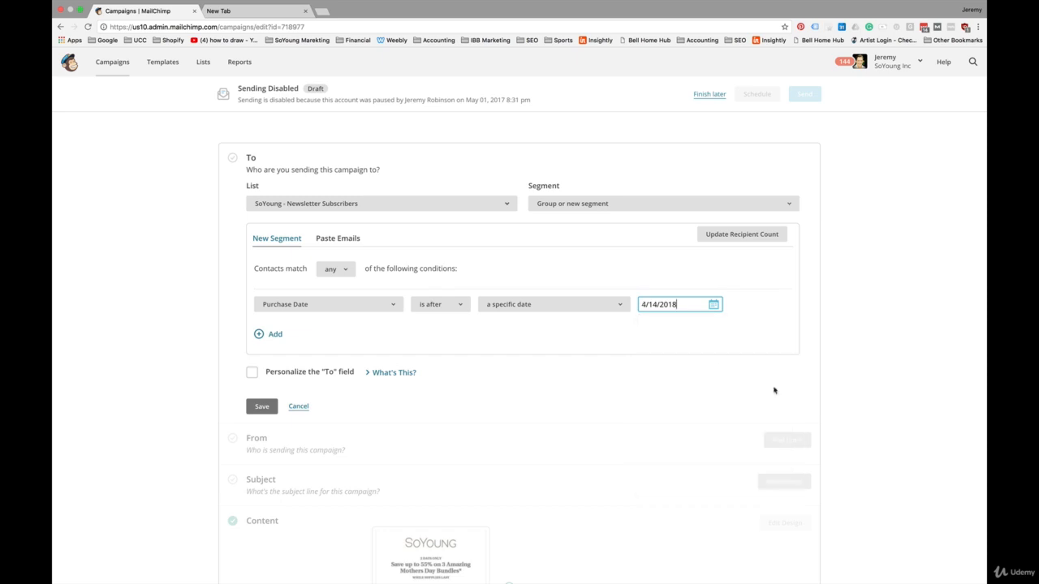
left_click(461, 308)
left_click(456, 312)
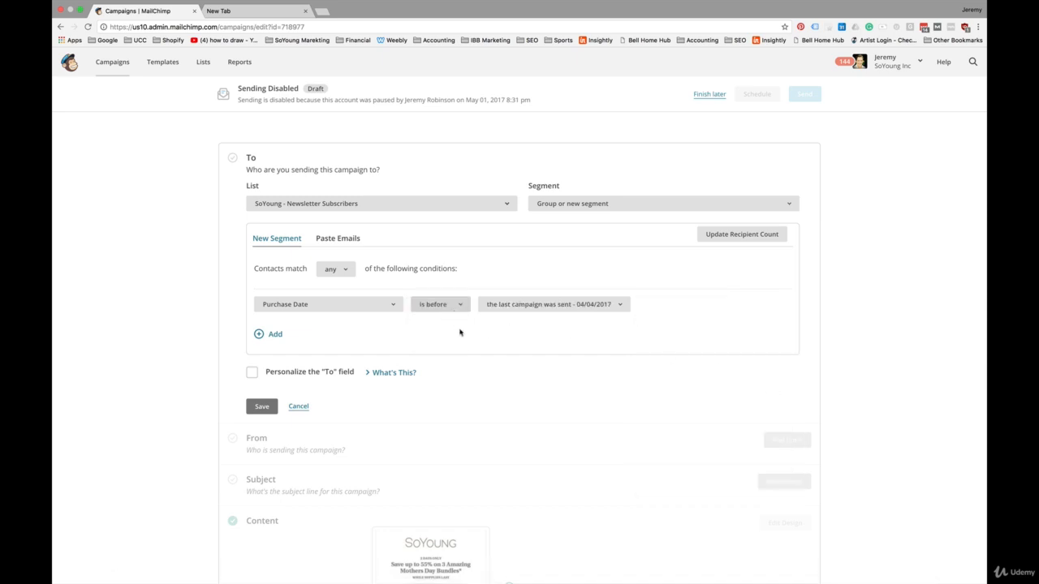
Step: Add a second campaign segment condition for Purchase Activity set to has not purchased
left_click(276, 335)
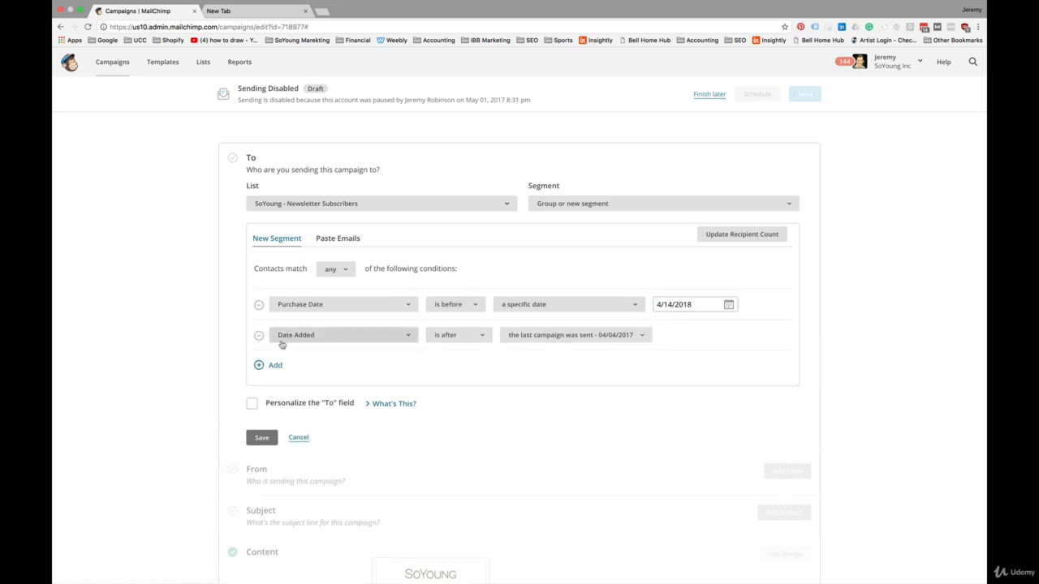
left_click(338, 335)
scroll(332, 456, "down", 5)
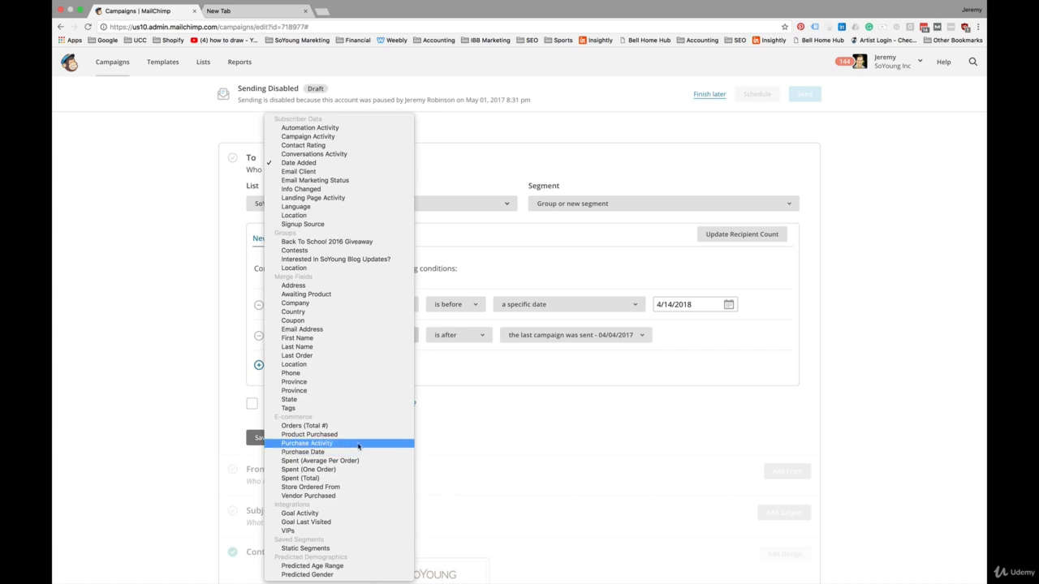
left_click(358, 444)
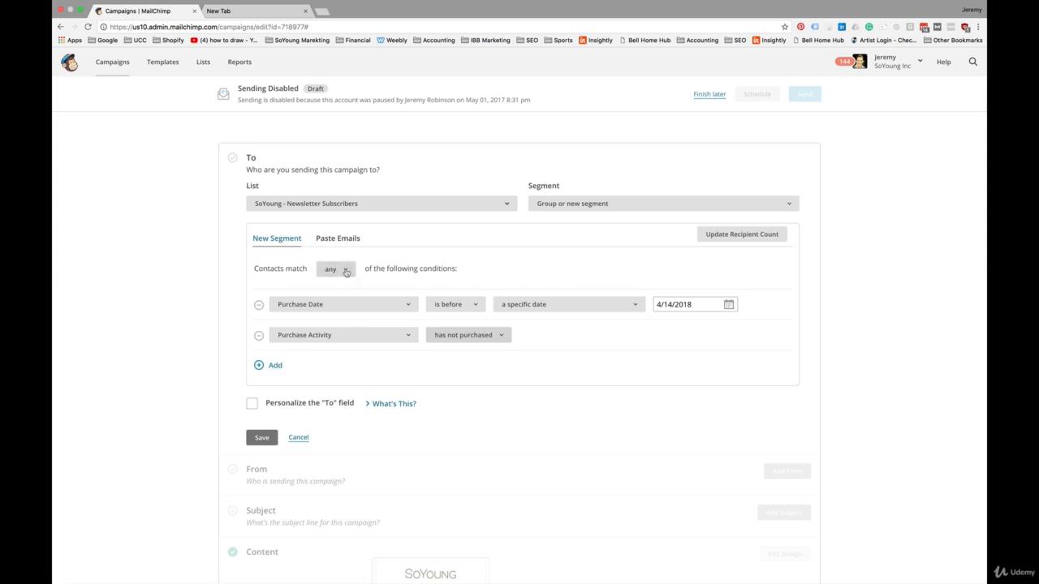
Step: Add a third campaign segment condition using the Location group, set to one of United States
left_click(275, 366)
left_click(275, 369)
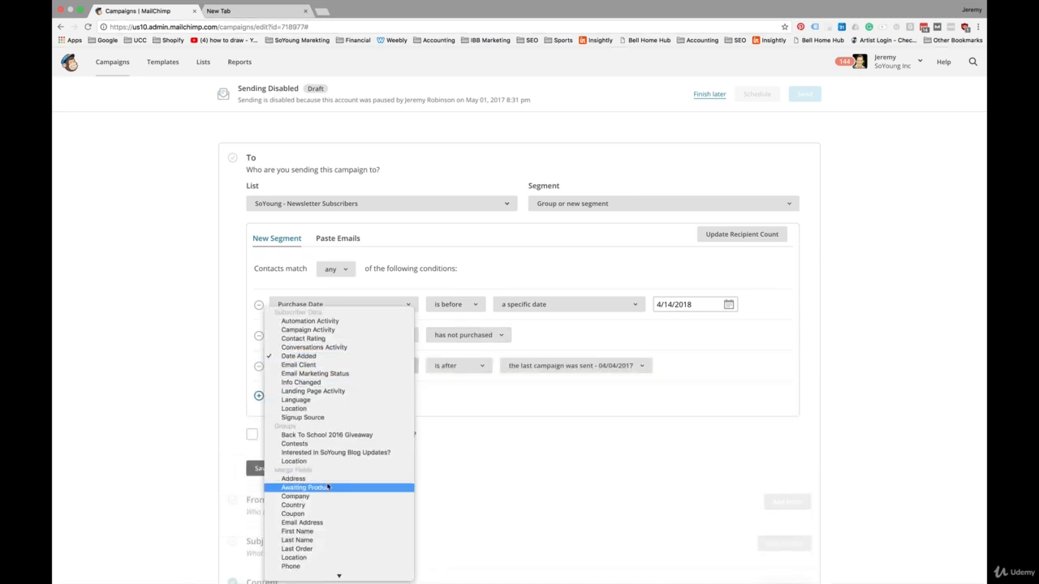
scroll(328, 487, "down", 3)
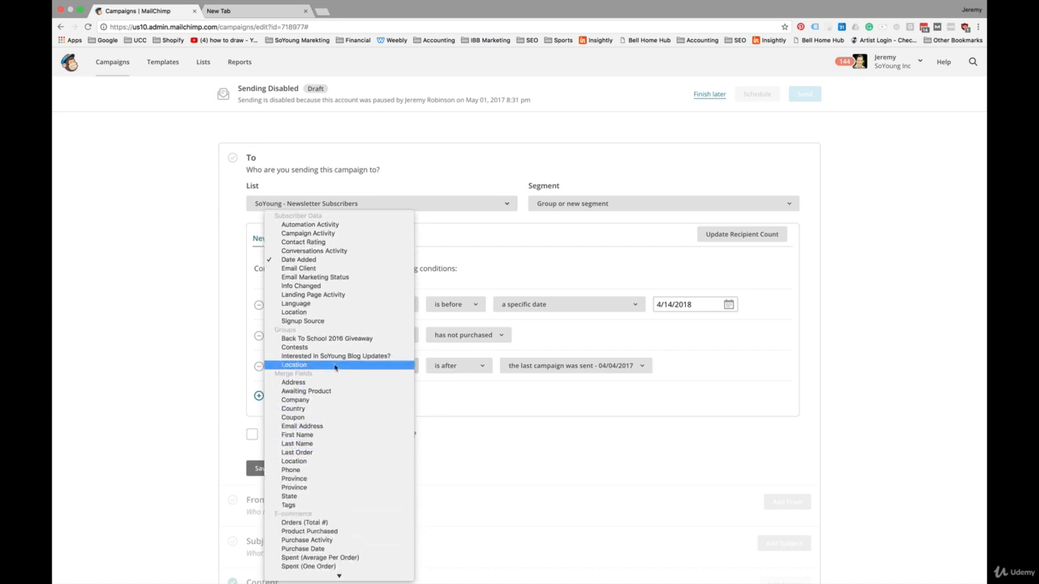
left_click(335, 365)
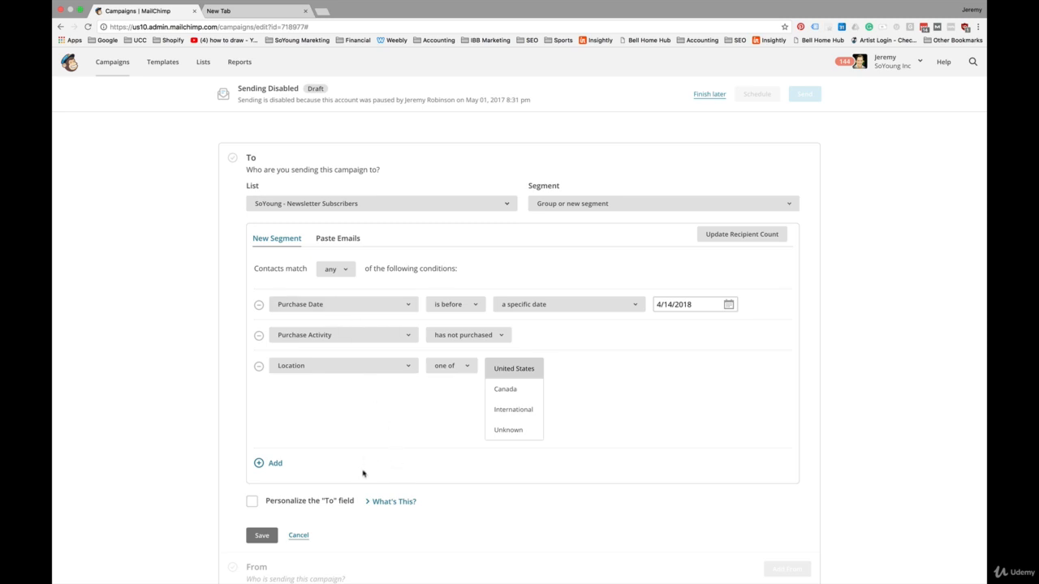
Step: Open the SoYoung - Newsletter Subscribers list and start creating a new segment there
scroll(363, 471, "up", 2)
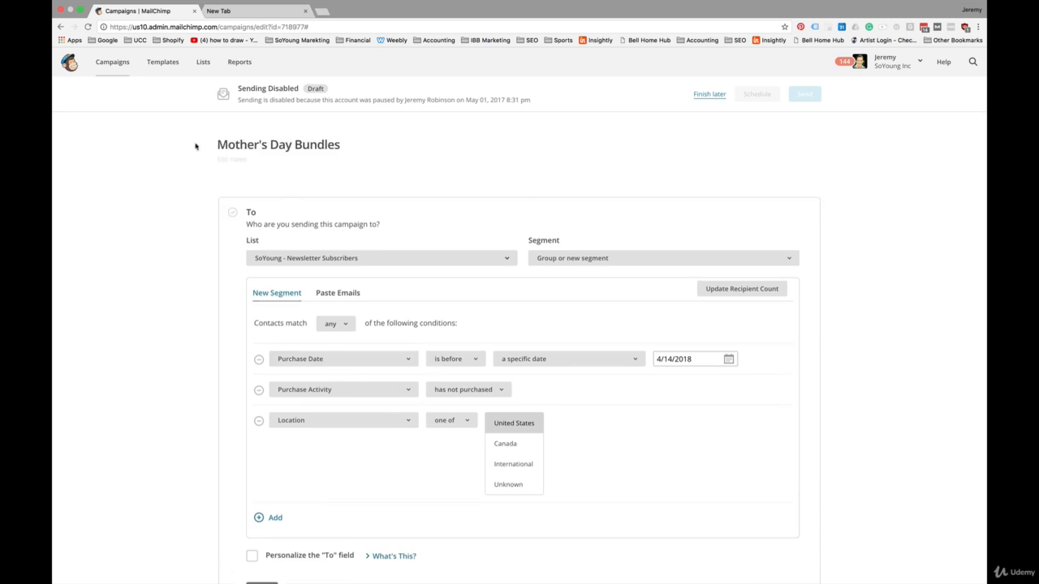
left_click(204, 63)
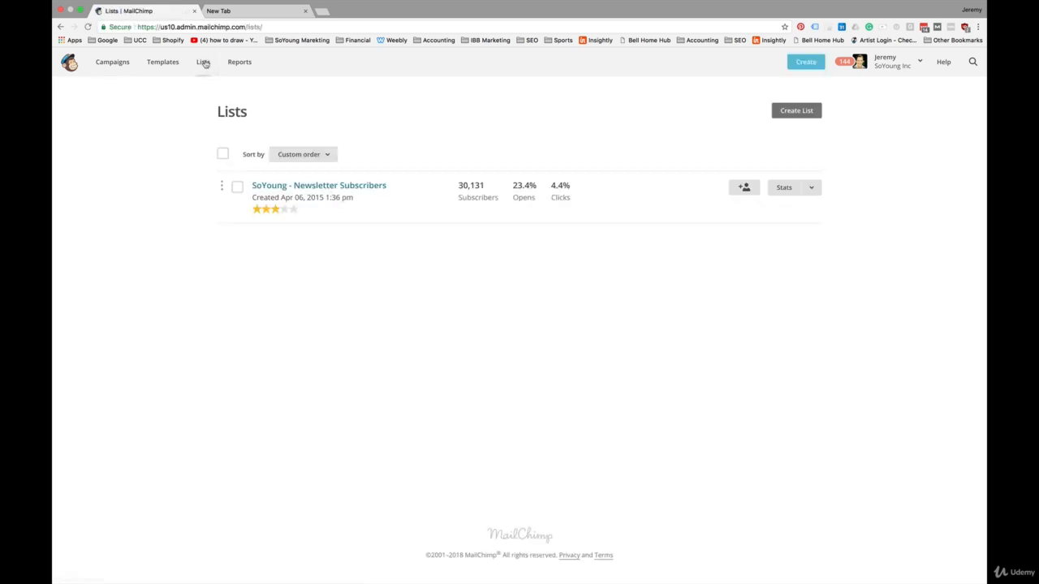
left_click(339, 188)
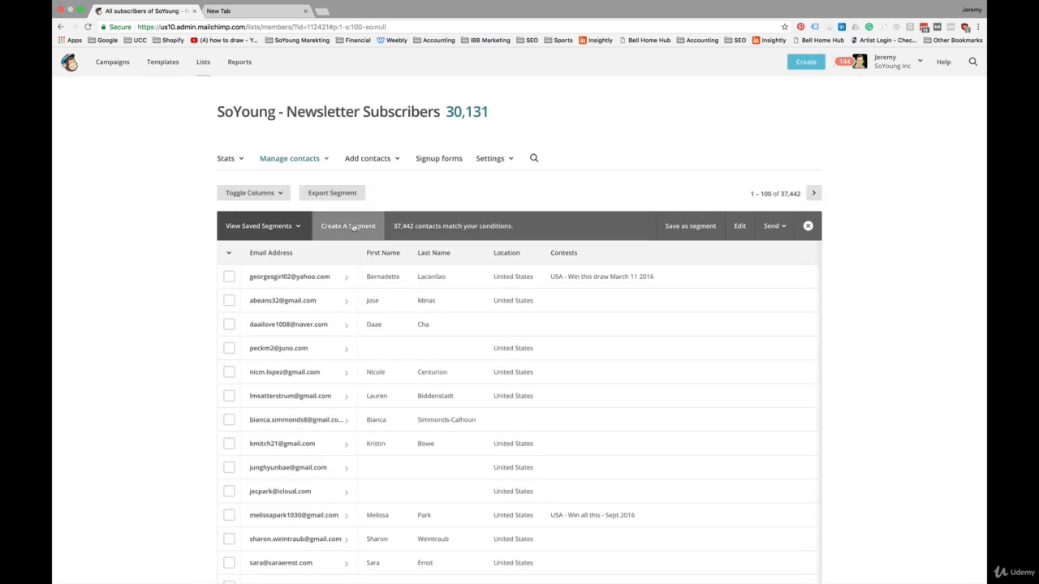
left_click(353, 227)
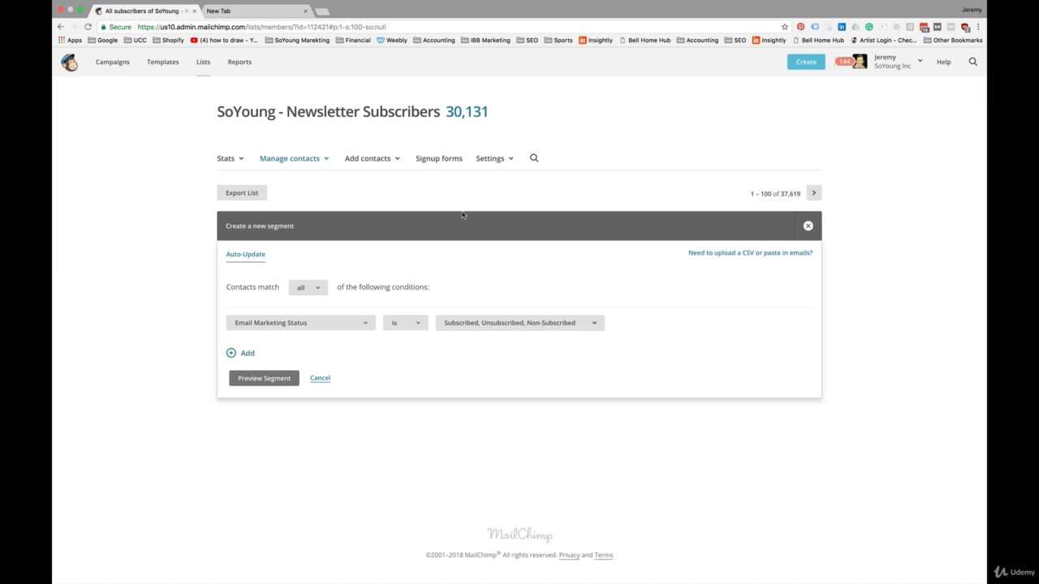
Step: Set the new list segment's first condition to Purchase Date is before the specific date 4/14/2018
left_click(364, 327)
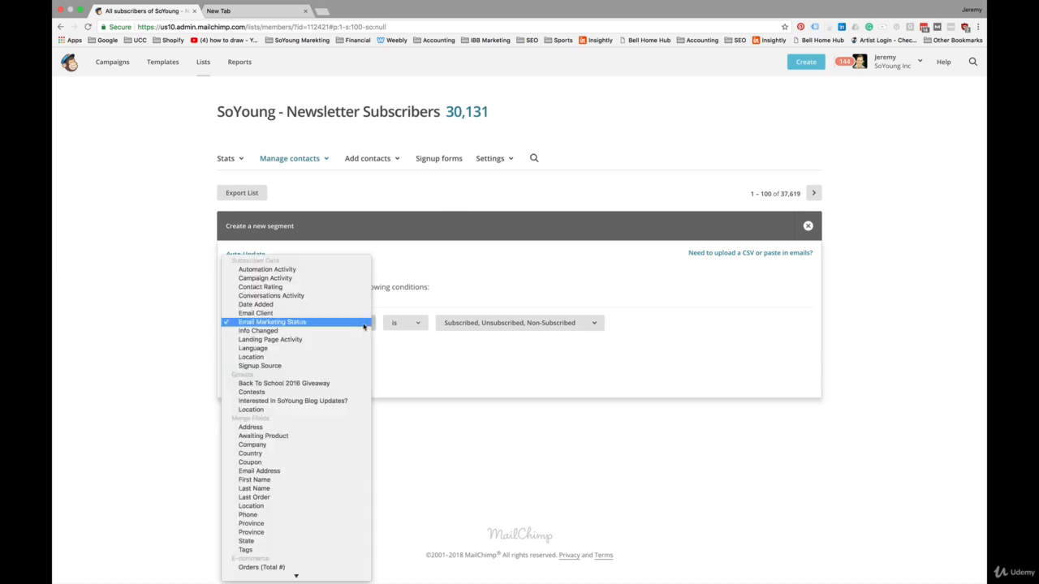
scroll(334, 411, "down", 5)
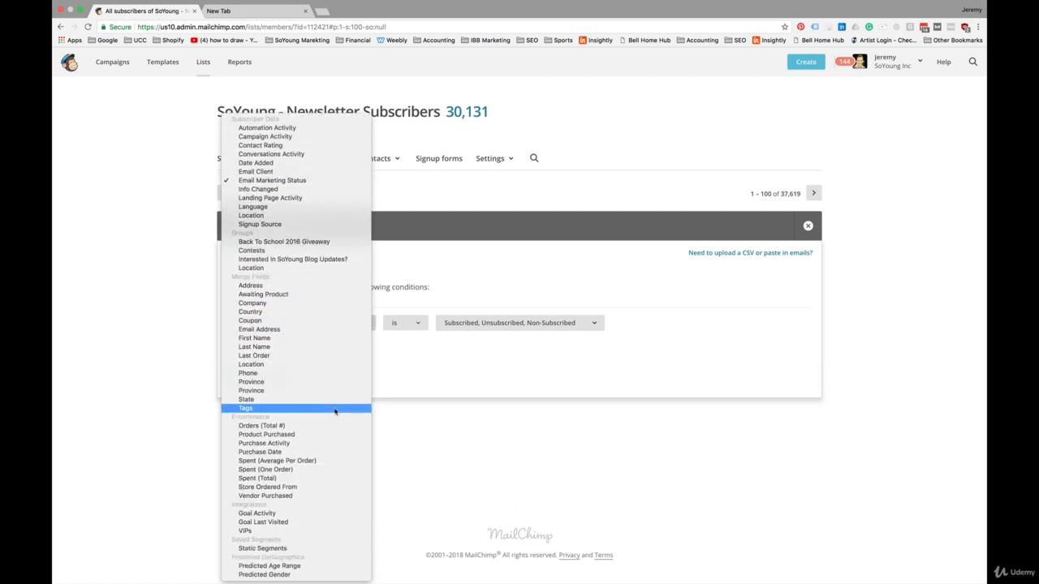
left_click(308, 452)
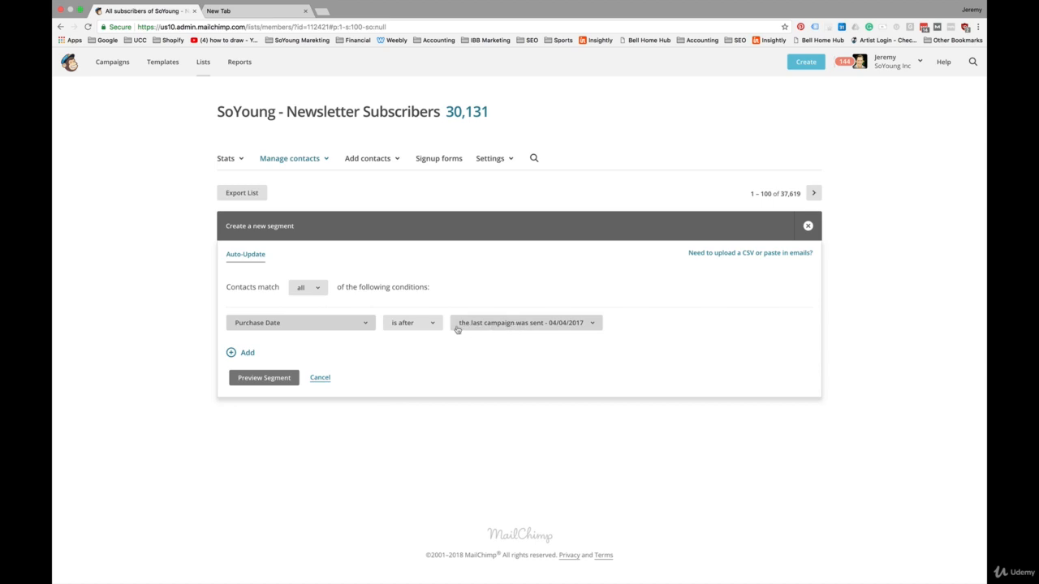
left_click(432, 323)
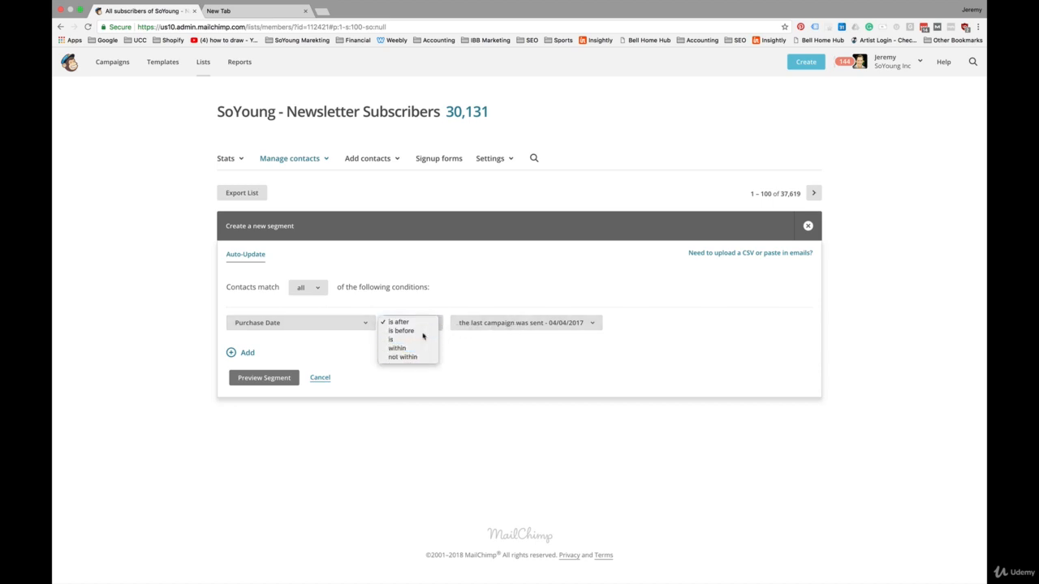
left_click(422, 332)
left_click(584, 327)
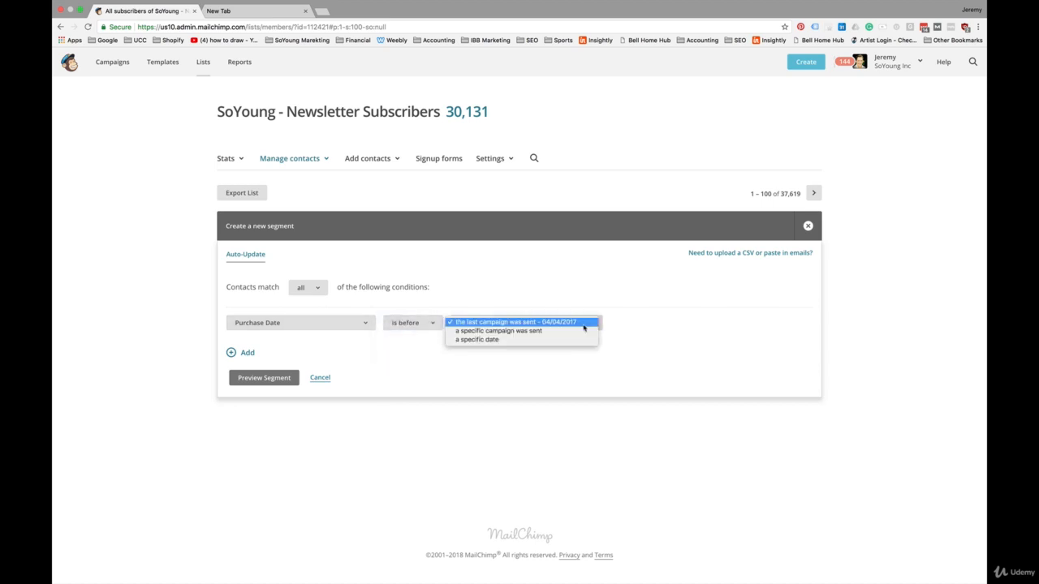
left_click(579, 340)
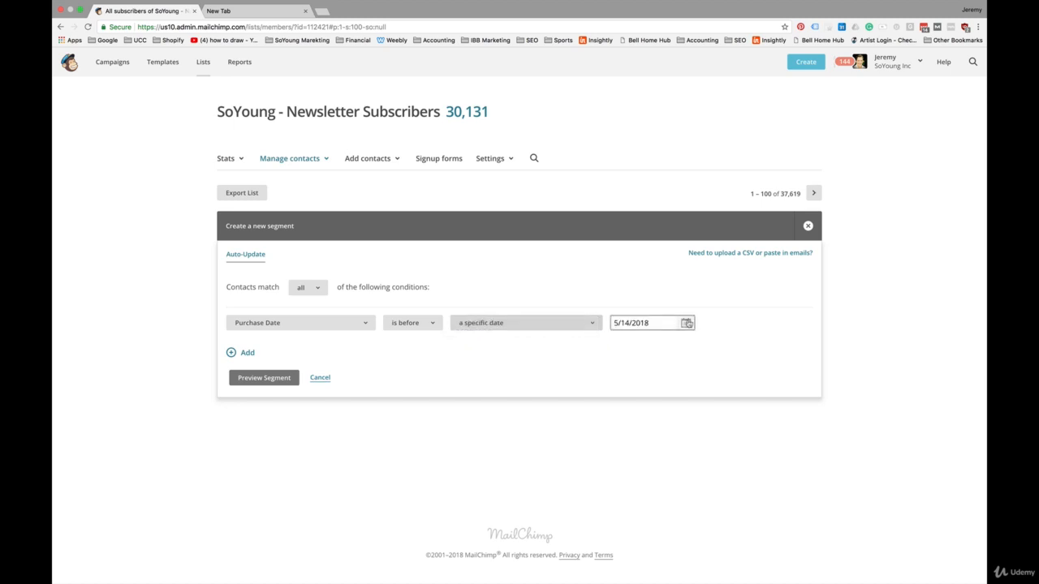
left_click(687, 323)
left_click(630, 349)
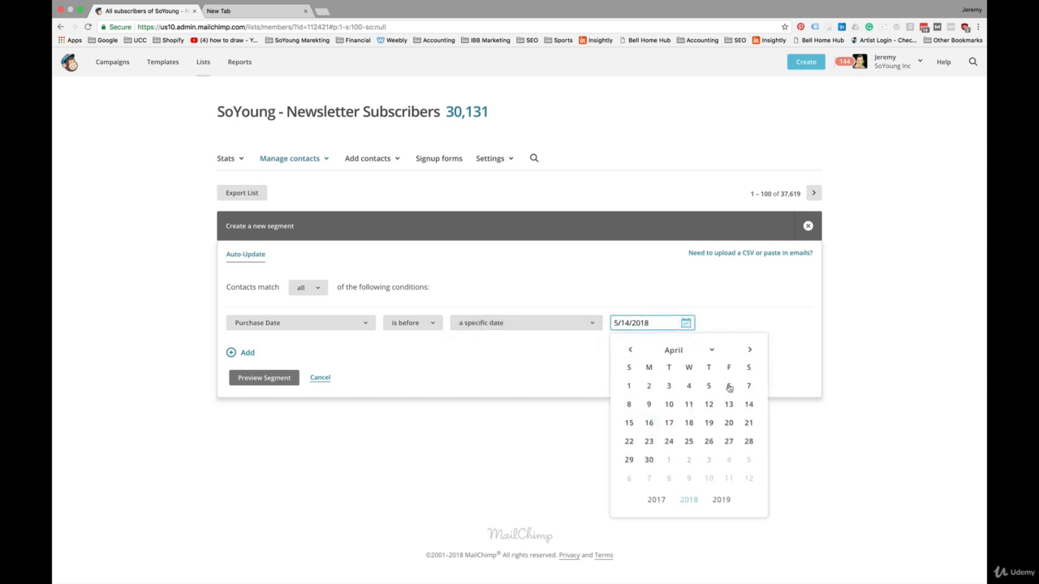
left_click(748, 404)
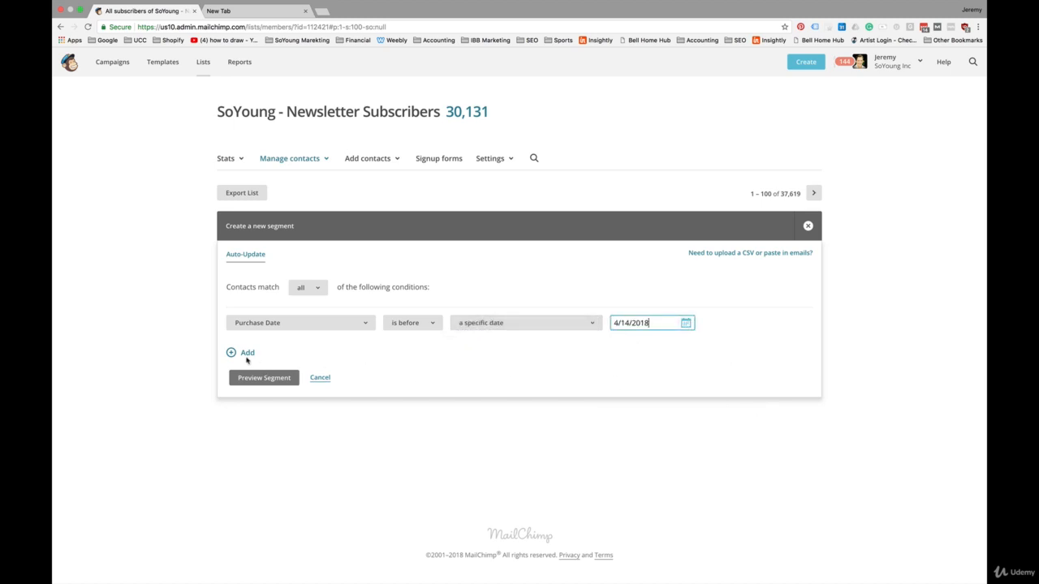
Step: Add a Purchase Activity has not purchased condition to the list segment and preview it with contacts matching any condition
left_click(249, 354)
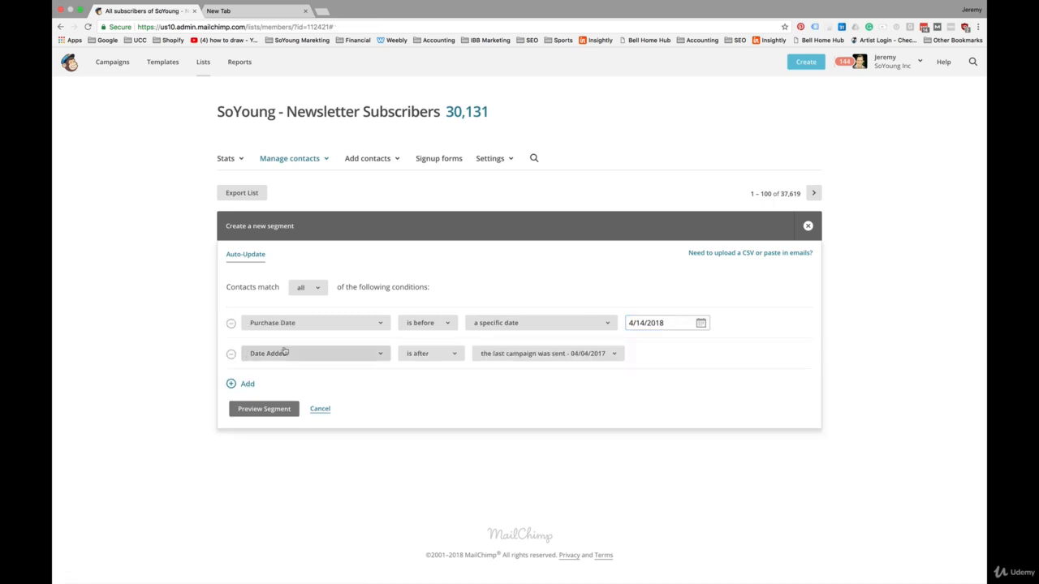
left_click(308, 354)
left_click(365, 391)
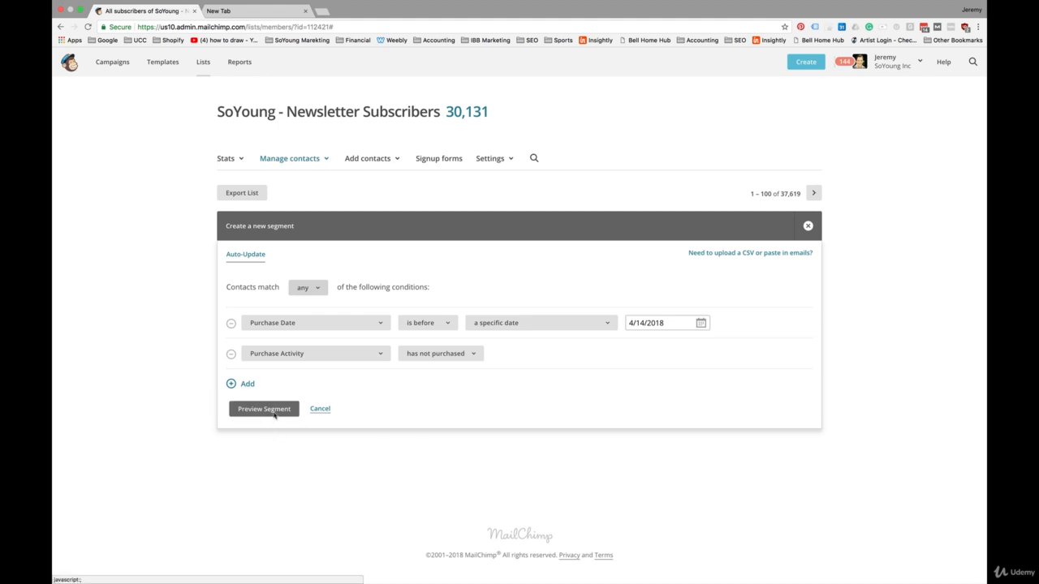
left_click(268, 409)
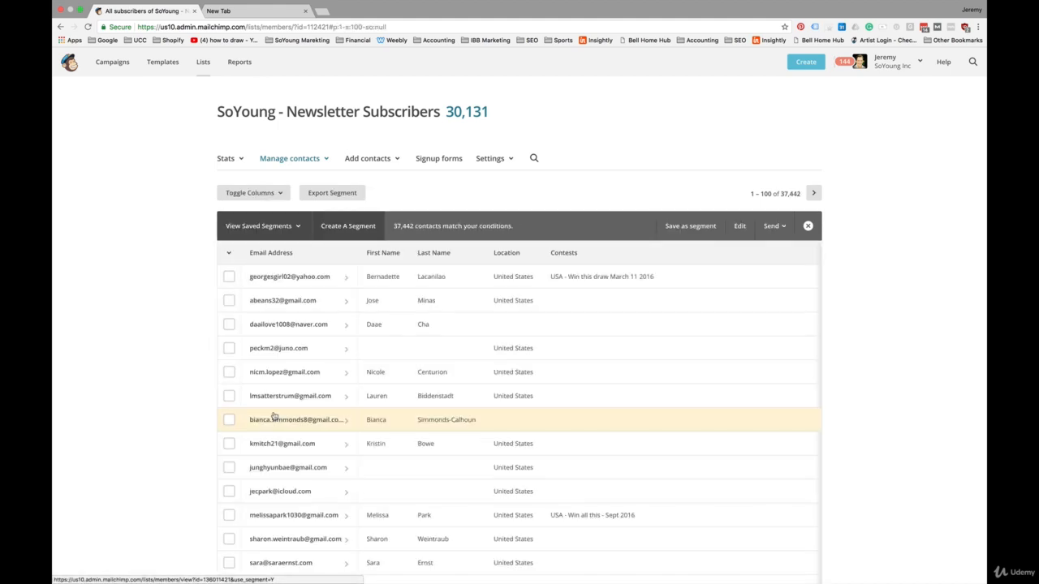
Step: Save the previewed segment as "Purchased Before April 14 or Never Purchased" with Auto-update turned off
left_click(684, 231)
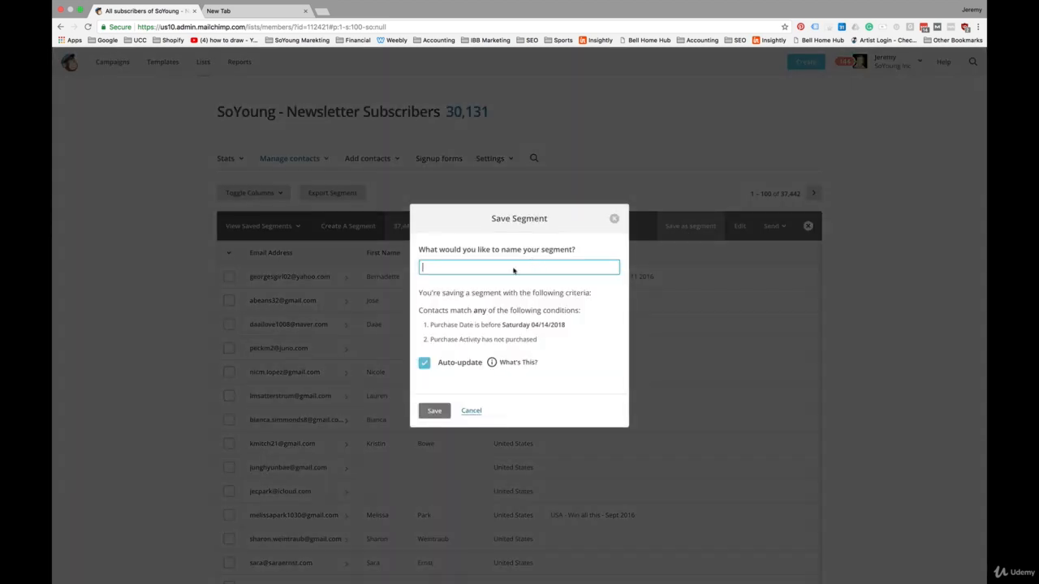
type("Purch")
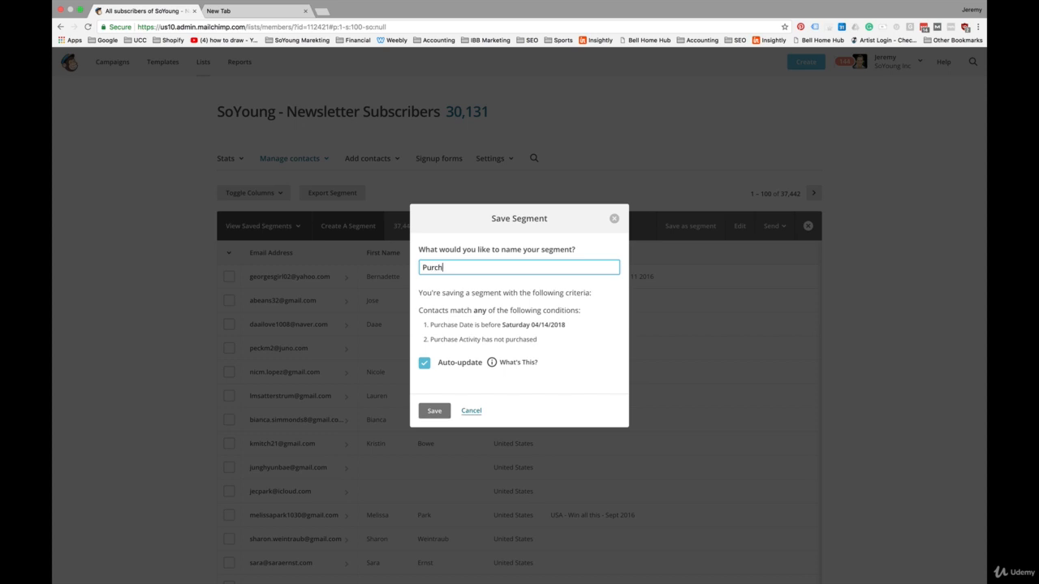
type("ased Before April 14 or Never Purchased")
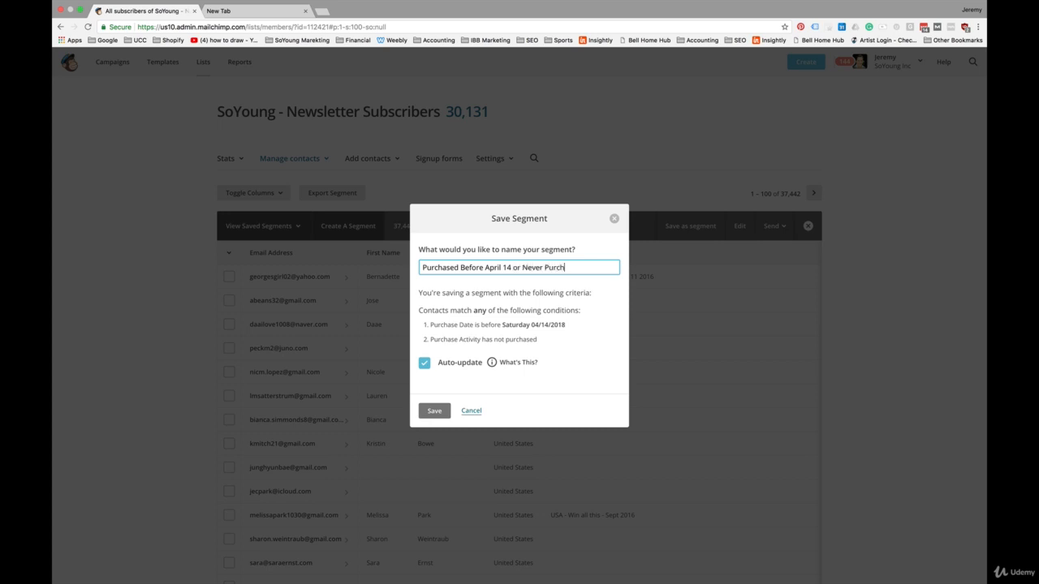
scroll(423, 367, "down", 1)
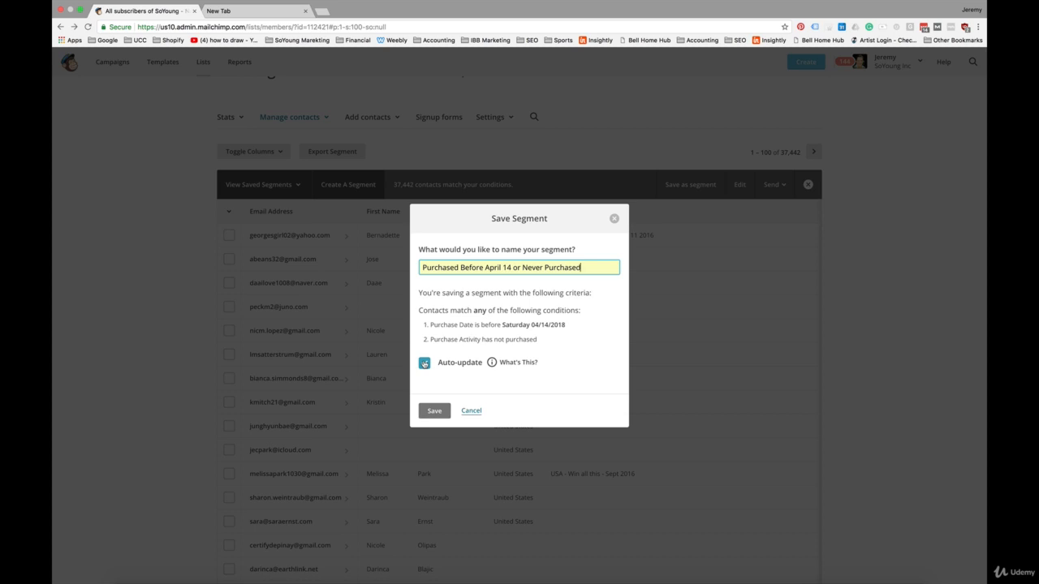
left_click(424, 364)
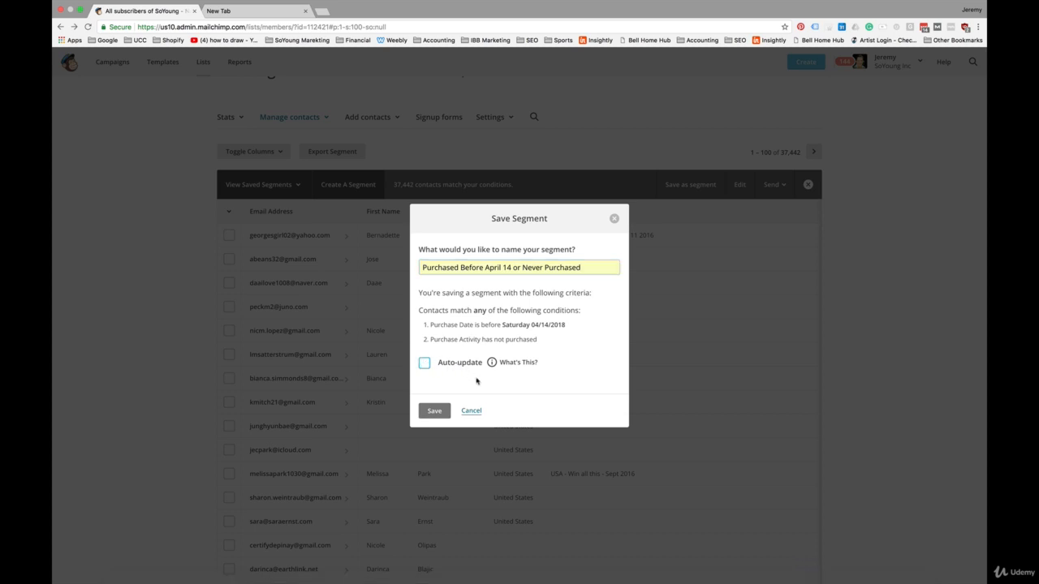
left_click(434, 410)
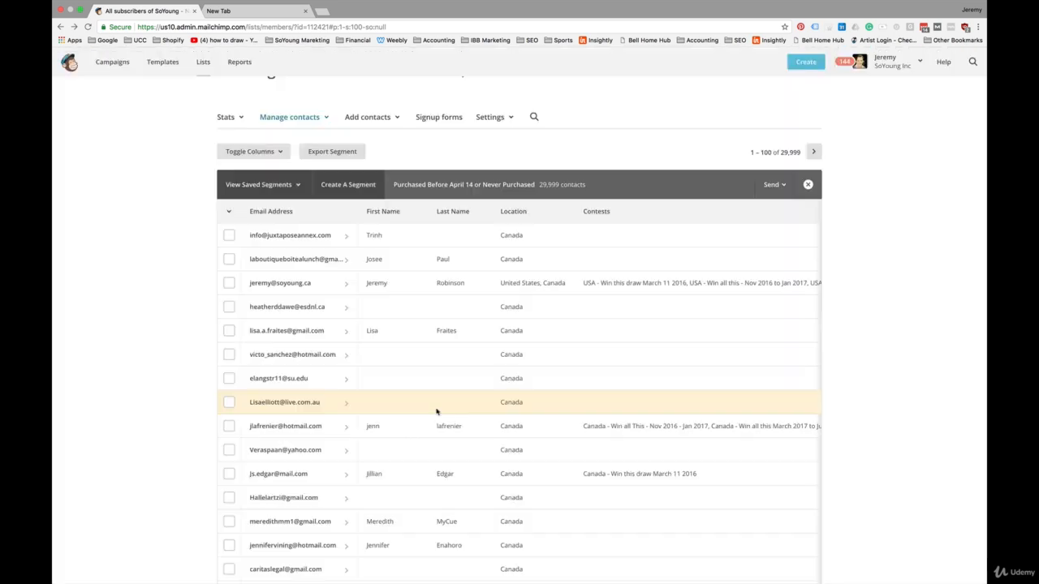
Step: Open the Mother's Day Bundles draft campaign for editing and set its recipient segment to Group or new segment
scroll(454, 366, "up", 1)
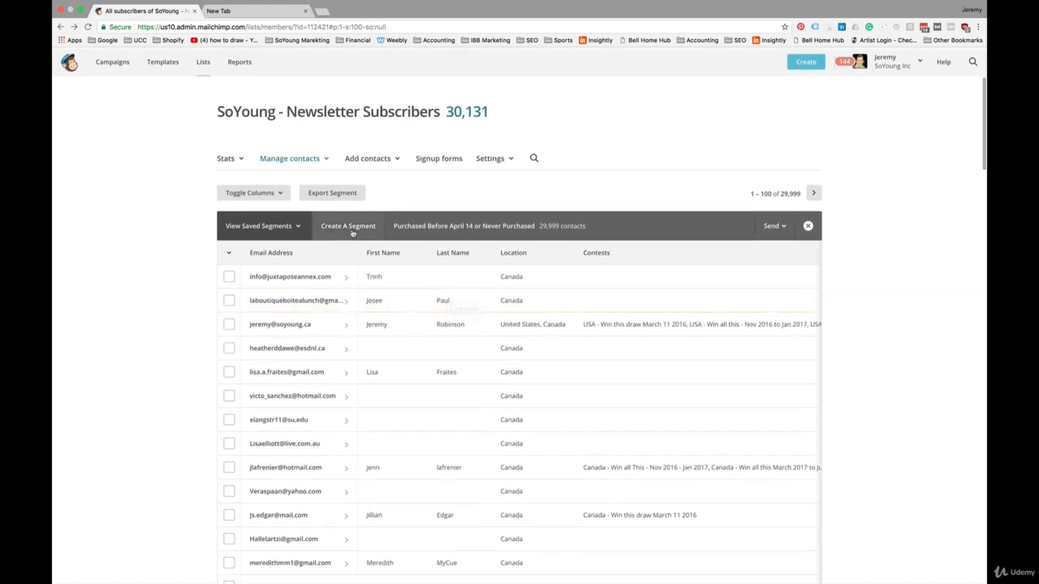
left_click(114, 63)
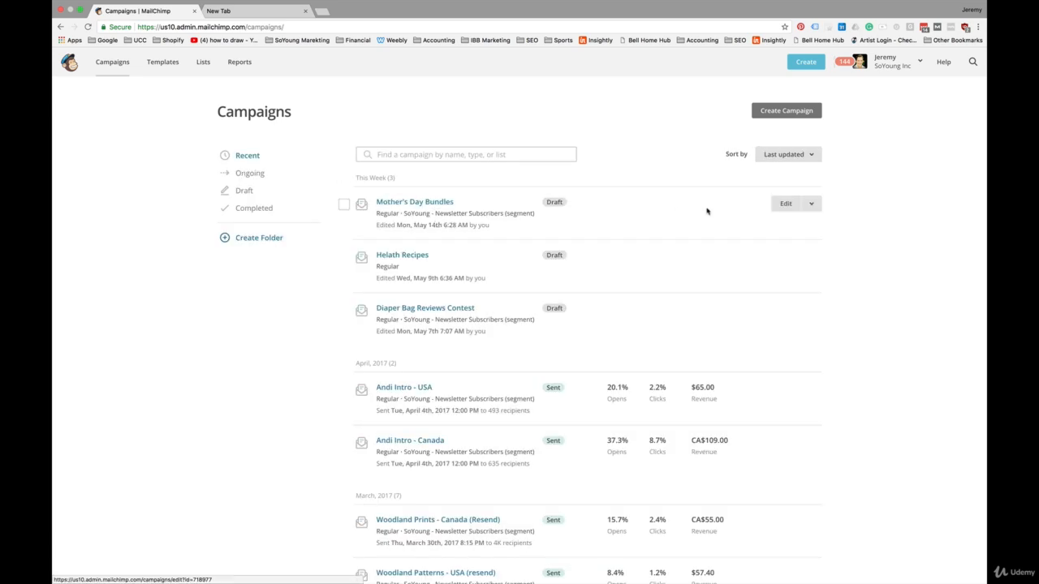
left_click(783, 204)
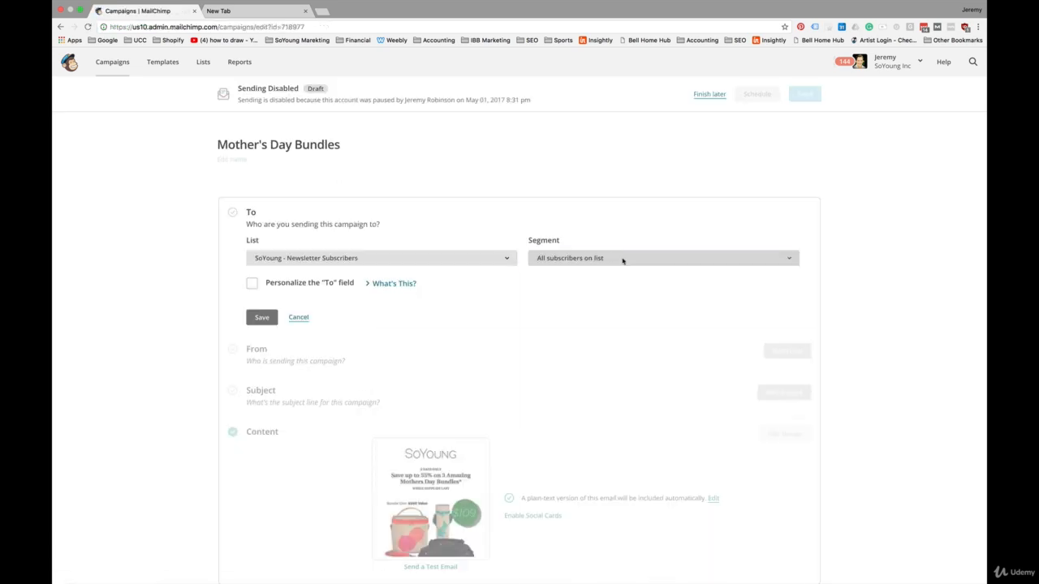
left_click(622, 259)
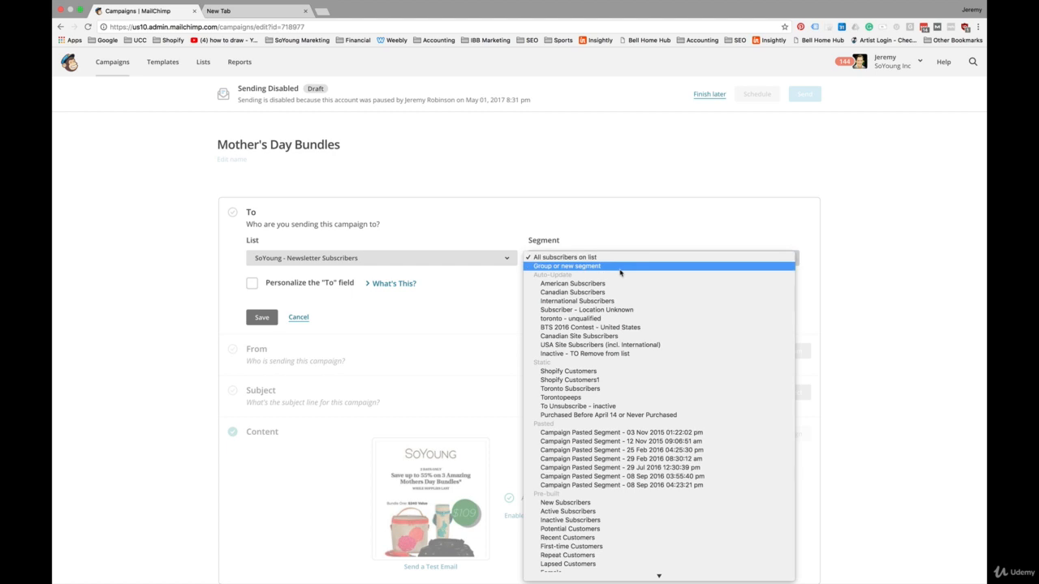
left_click(620, 270)
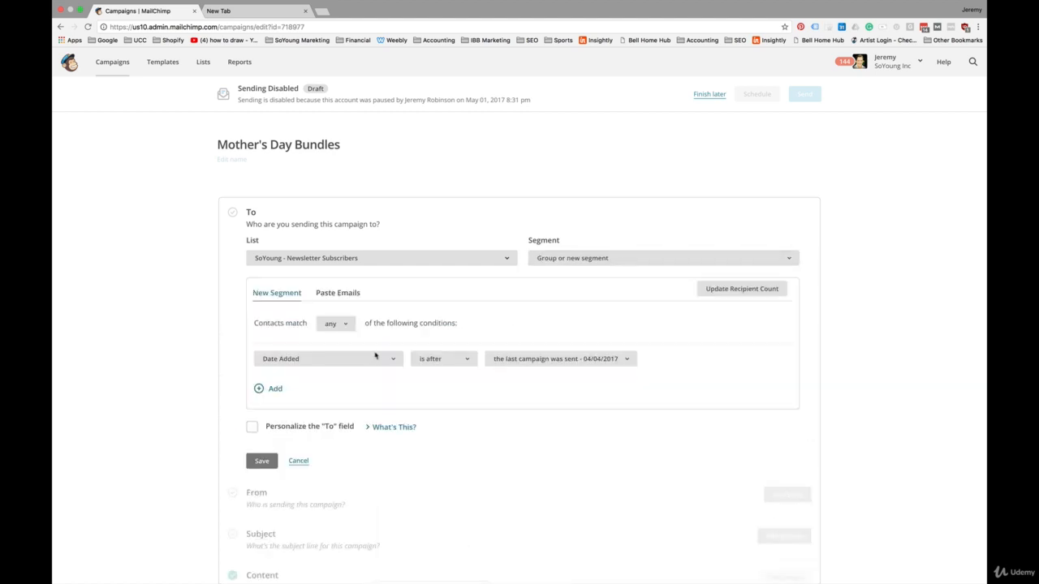
Step: Set the first recipient condition to Static Segments, member is part of Purchased Before April 14 or Never Purchased
left_click(379, 361)
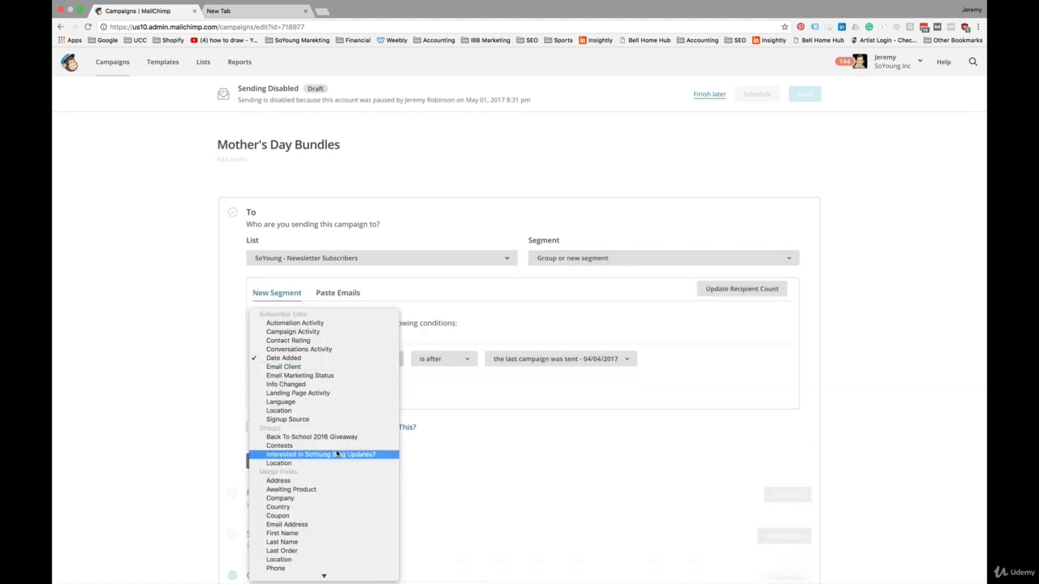
scroll(338, 447, "down", 3)
scroll(336, 453, "down", 5)
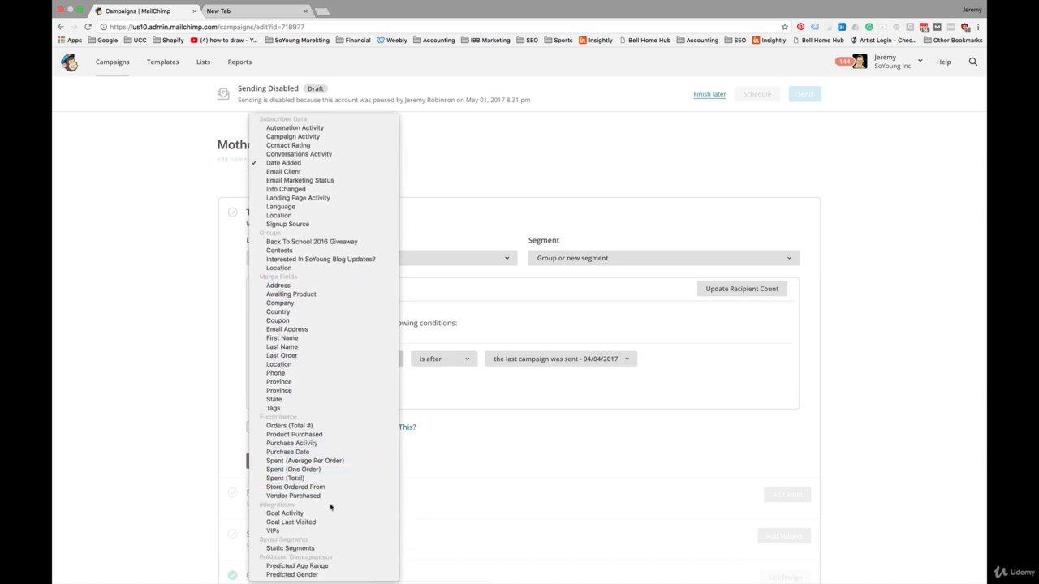
left_click(322, 549)
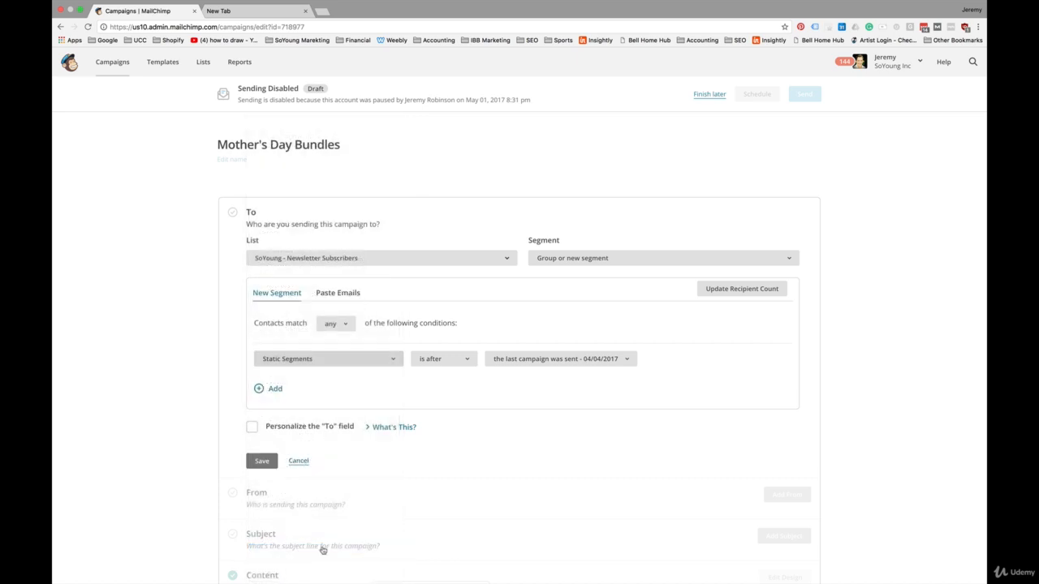
left_click(639, 361)
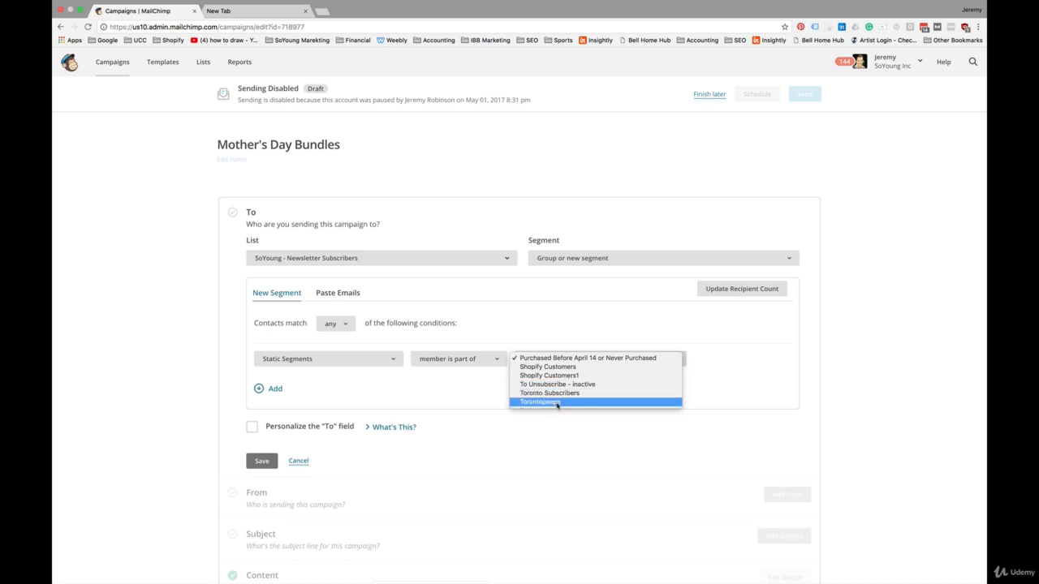
left_click(618, 359)
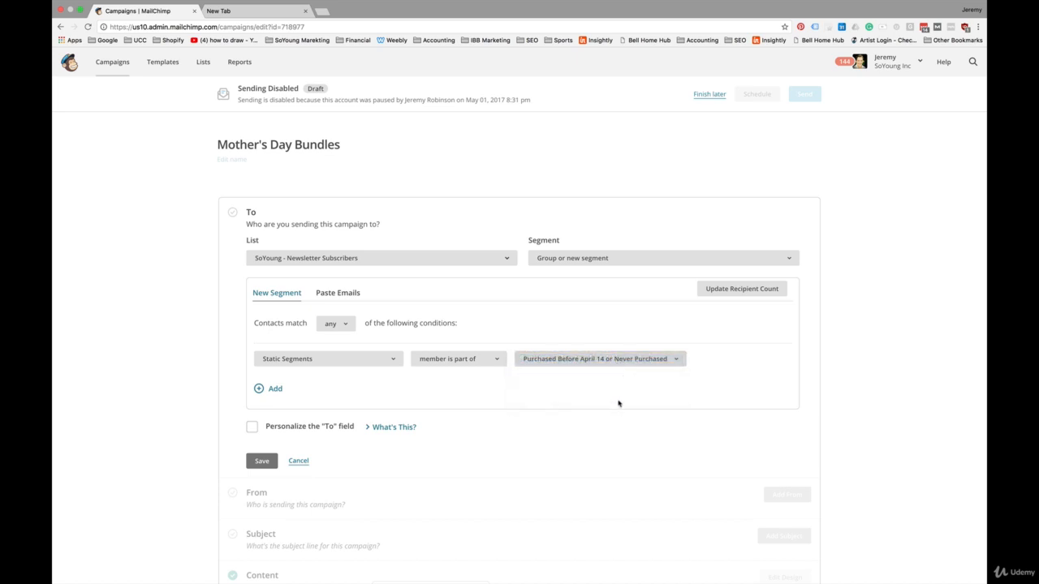
Step: Add a second recipient condition using the Location group, set to one of United States
left_click(276, 390)
left_click(336, 390)
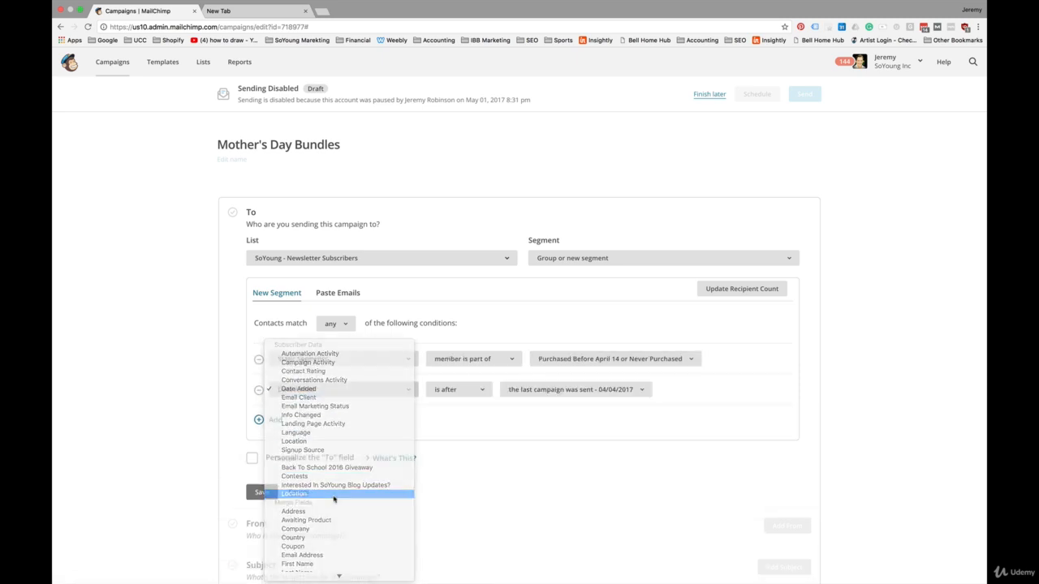
left_click(334, 494)
left_click(520, 396)
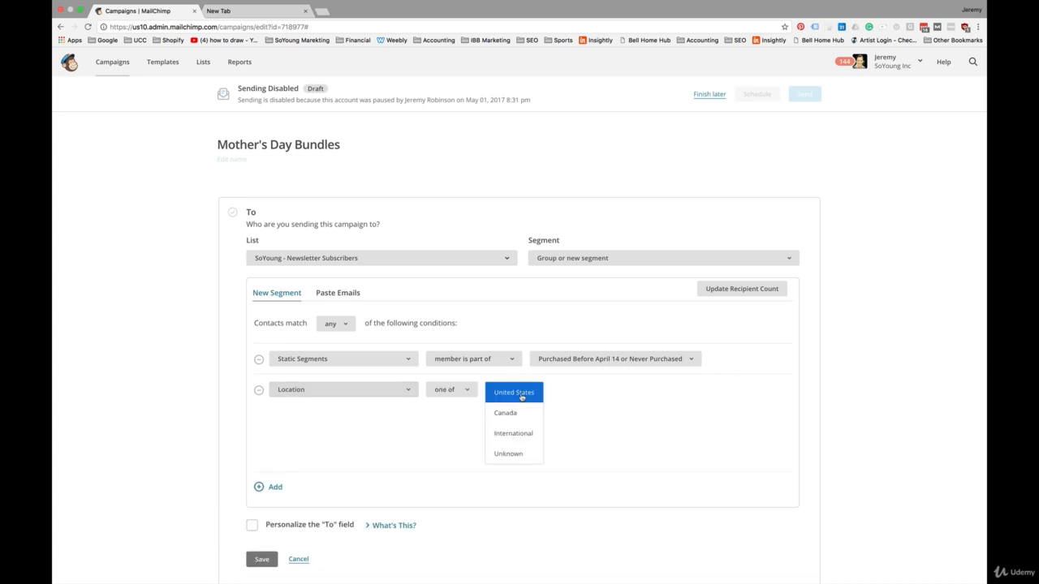
left_click(618, 389)
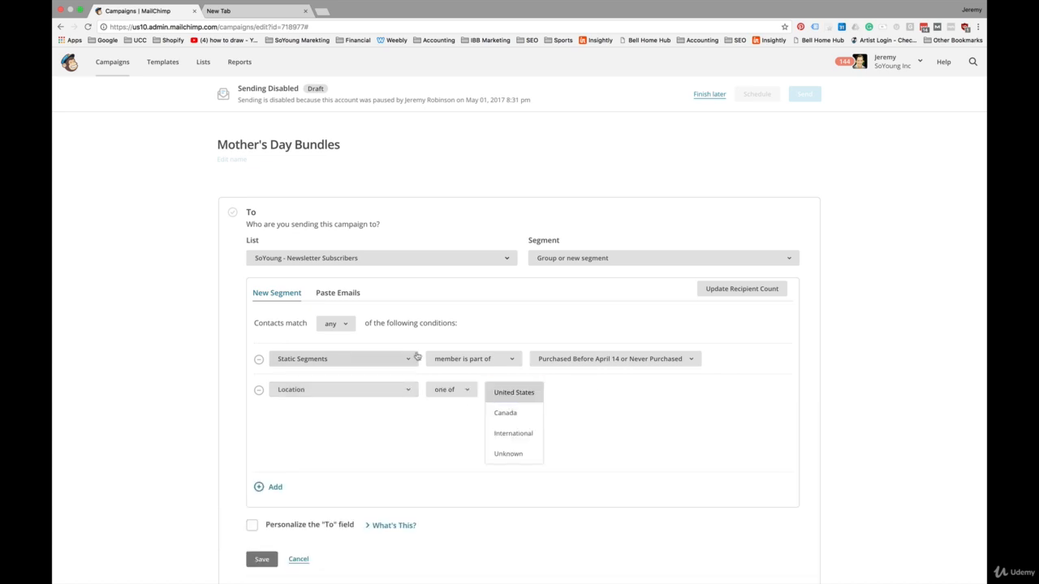
Step: Require contacts to match all of the conditions and save the campaign's recipients
left_click(344, 327)
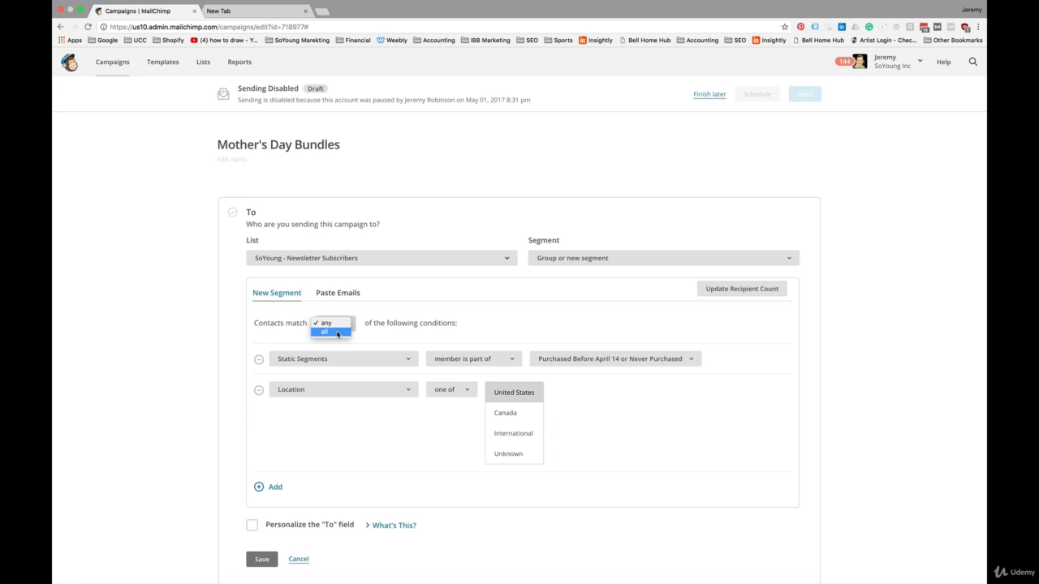
left_click(338, 333)
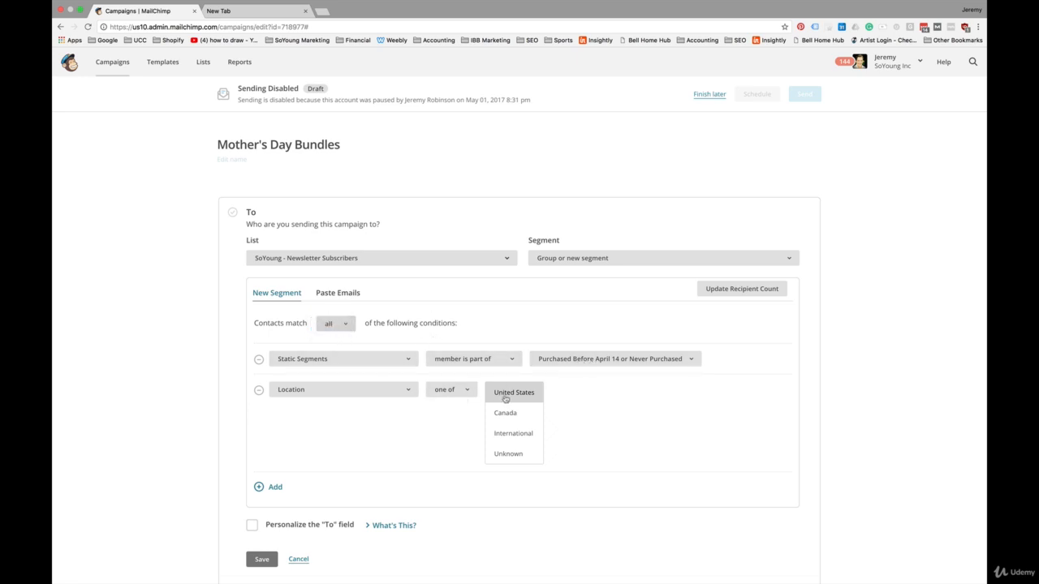
scroll(605, 420, "down", 4)
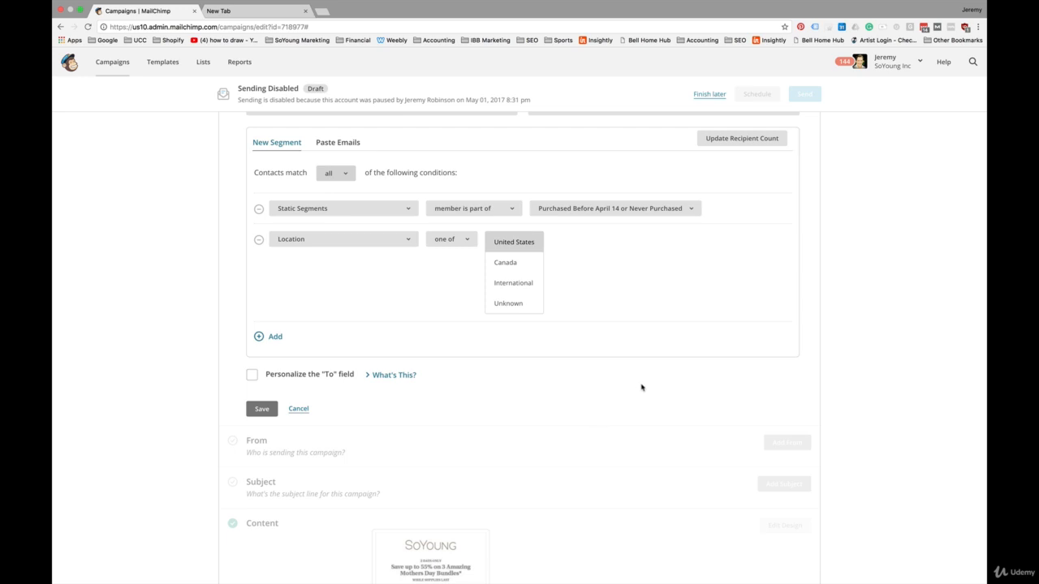
scroll(515, 443, "down", 1)
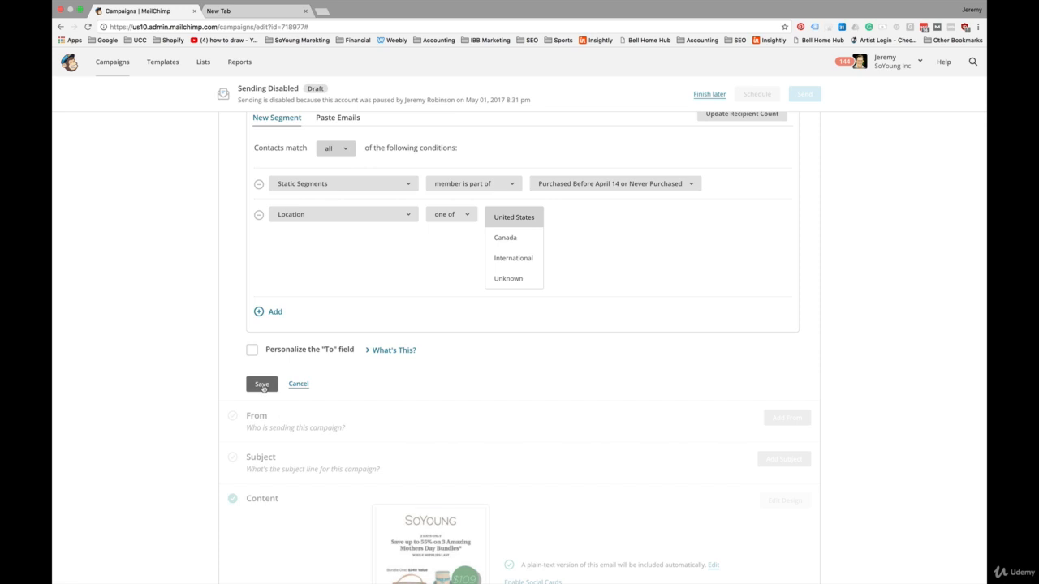
left_click(261, 385)
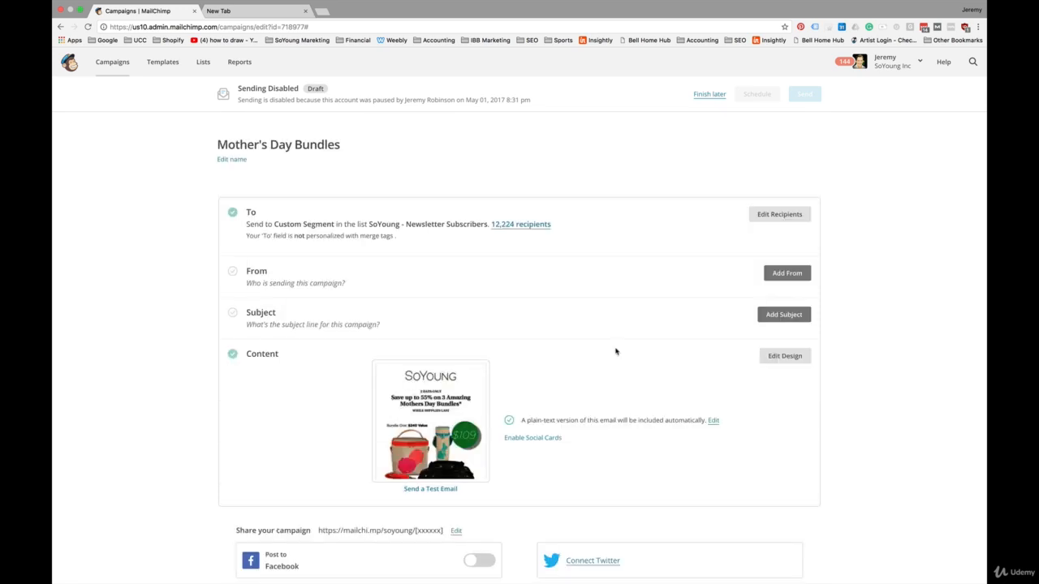